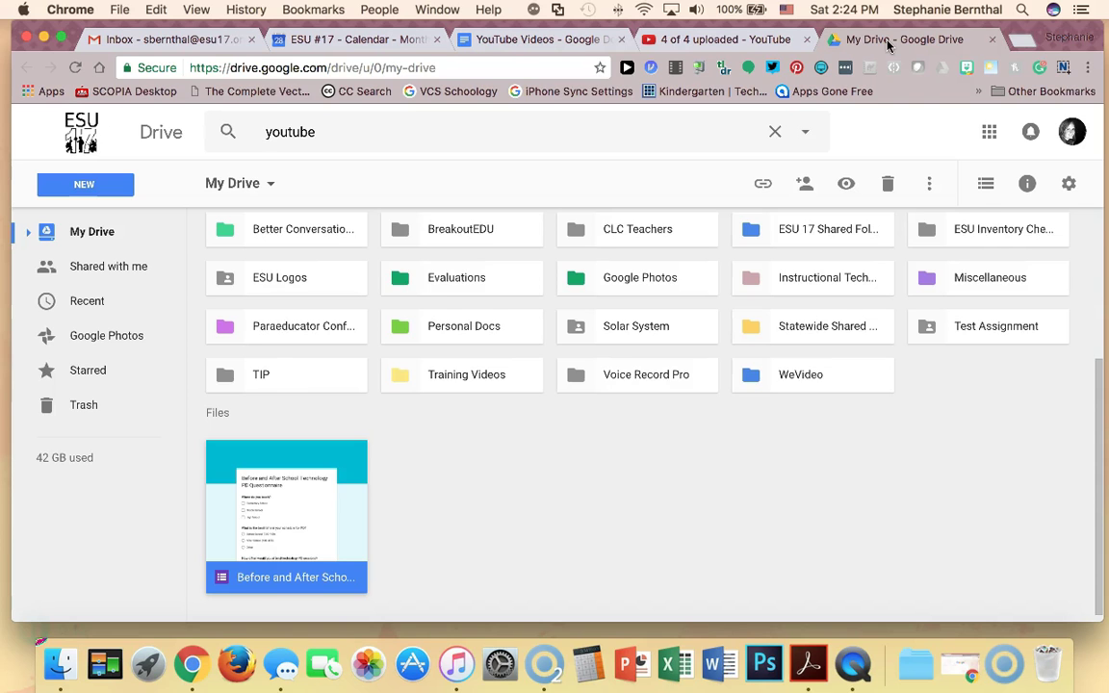
# Step: Open Drive's Google apps panel and scroll to the 'Even more from Google' section showing Classroom
pyautogui.click(990, 133)
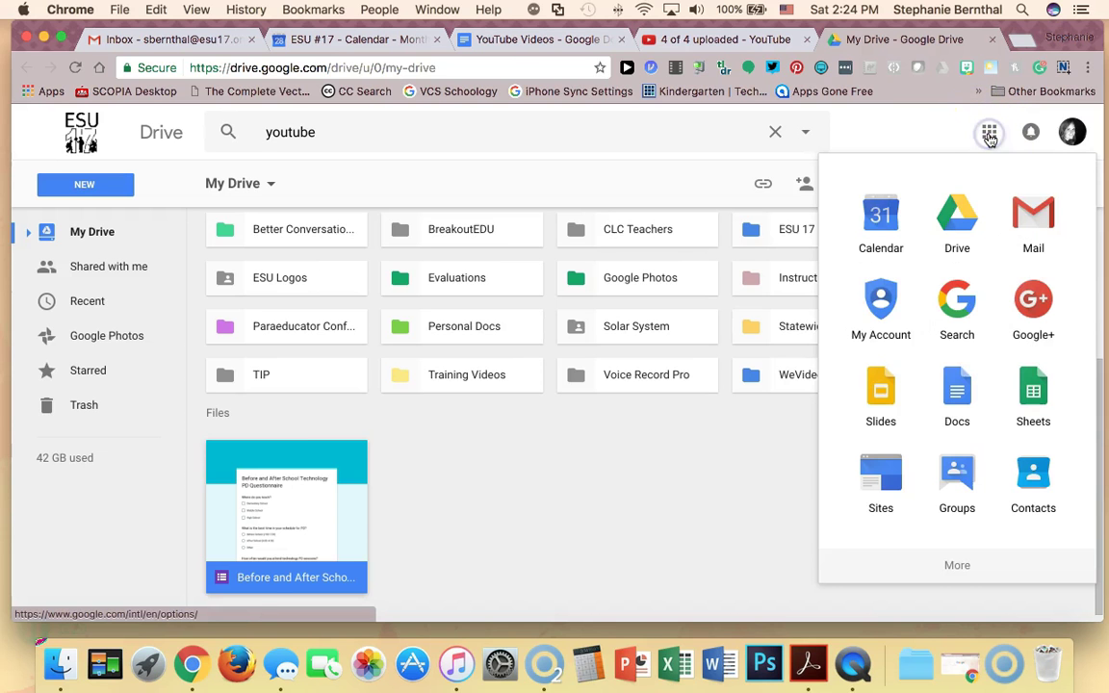
pyautogui.scroll(-5, 973, 289)
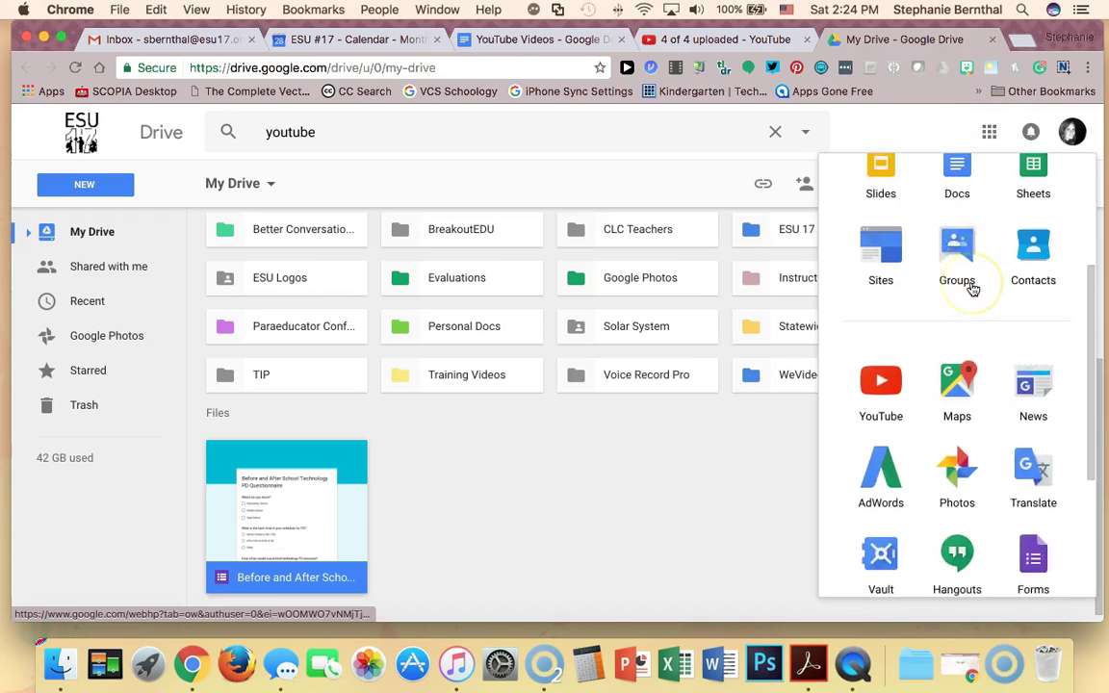
pyautogui.scroll(-5, 971, 288)
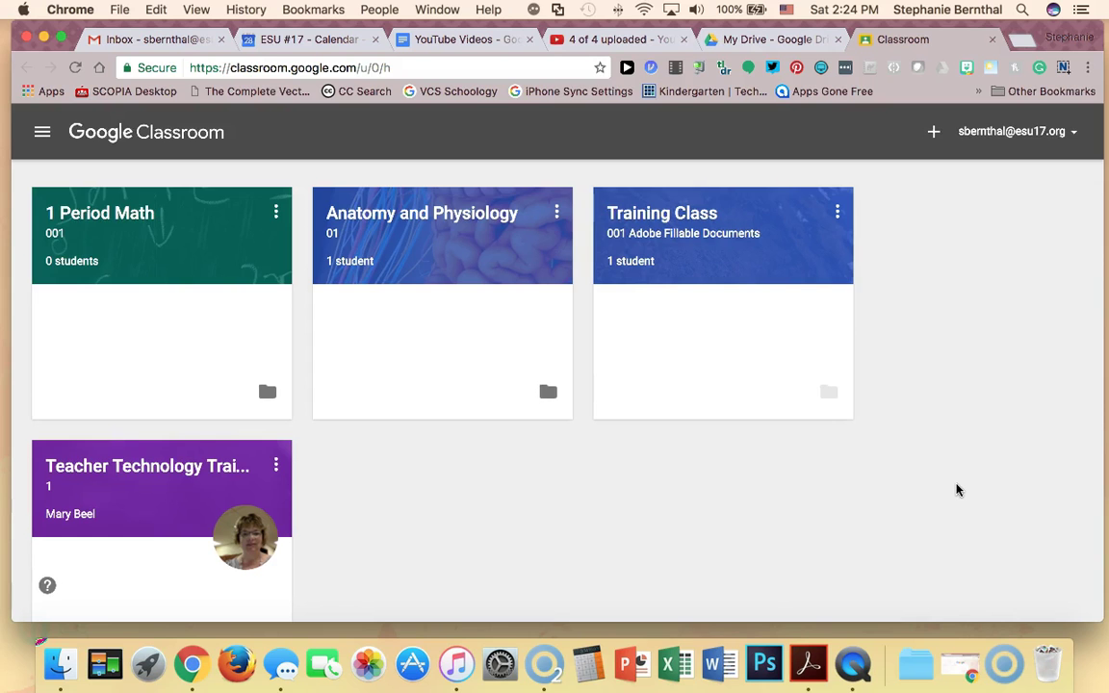
# Step: Bring up the + menu offering Join class and Create class on the Classroom home page
pyautogui.scroll(-1, 967, 216)
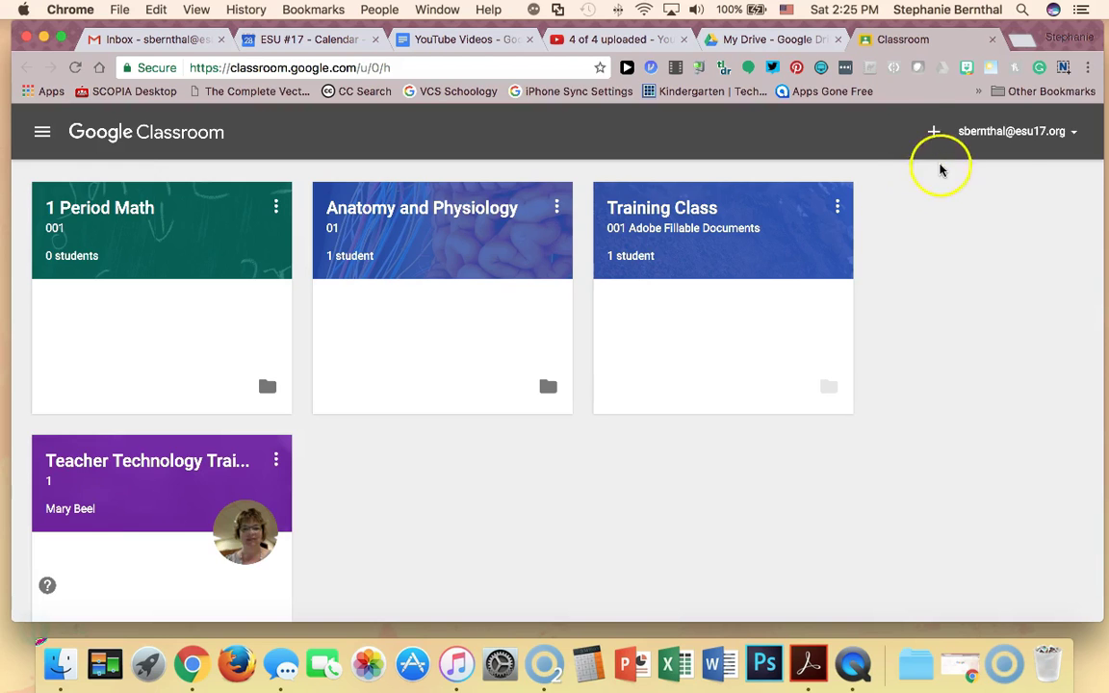
pyautogui.click(934, 132)
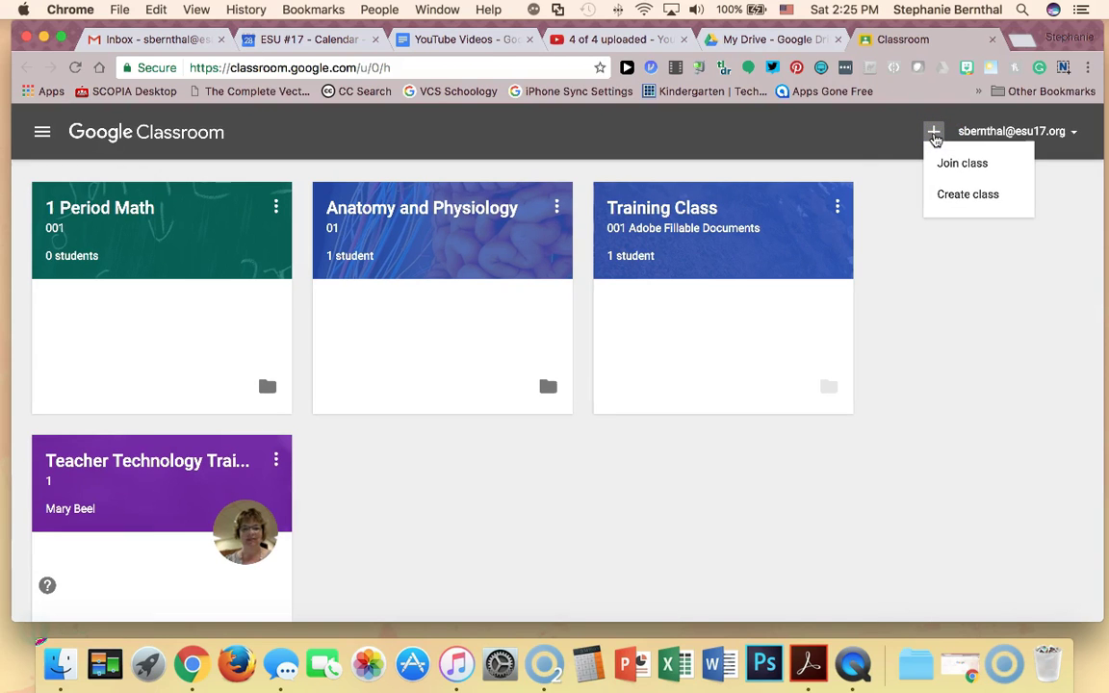
pyautogui.click(963, 201)
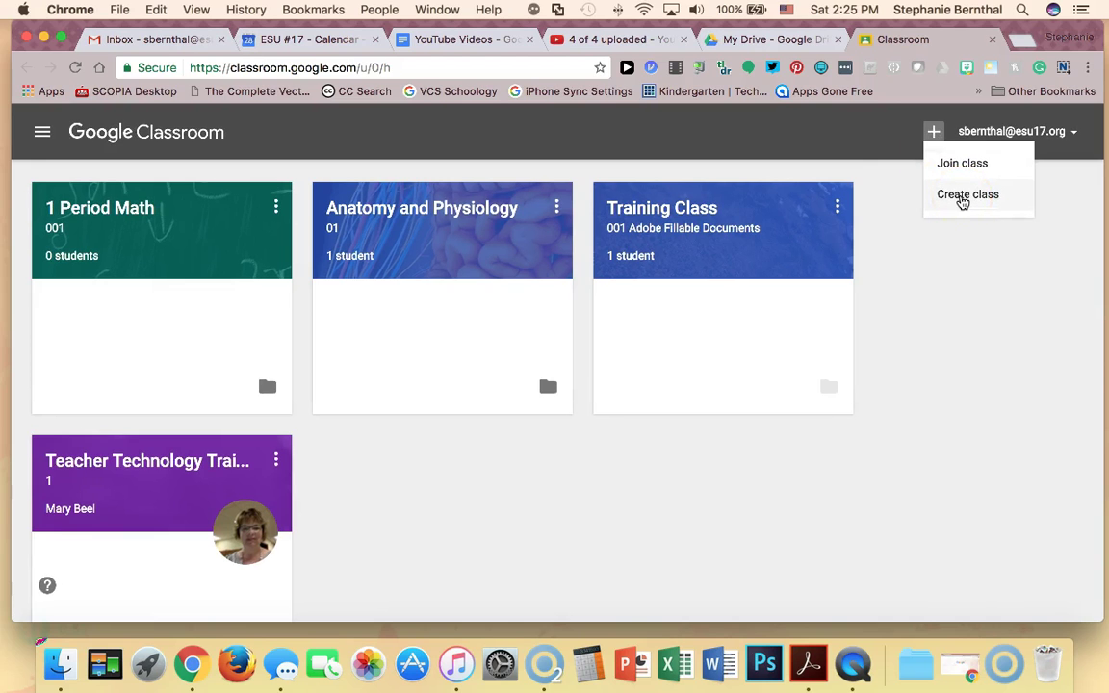
# Step: Create a class named 'YouTube Class', section '001', subject 'Miscellanous'
pyautogui.click(962, 198)
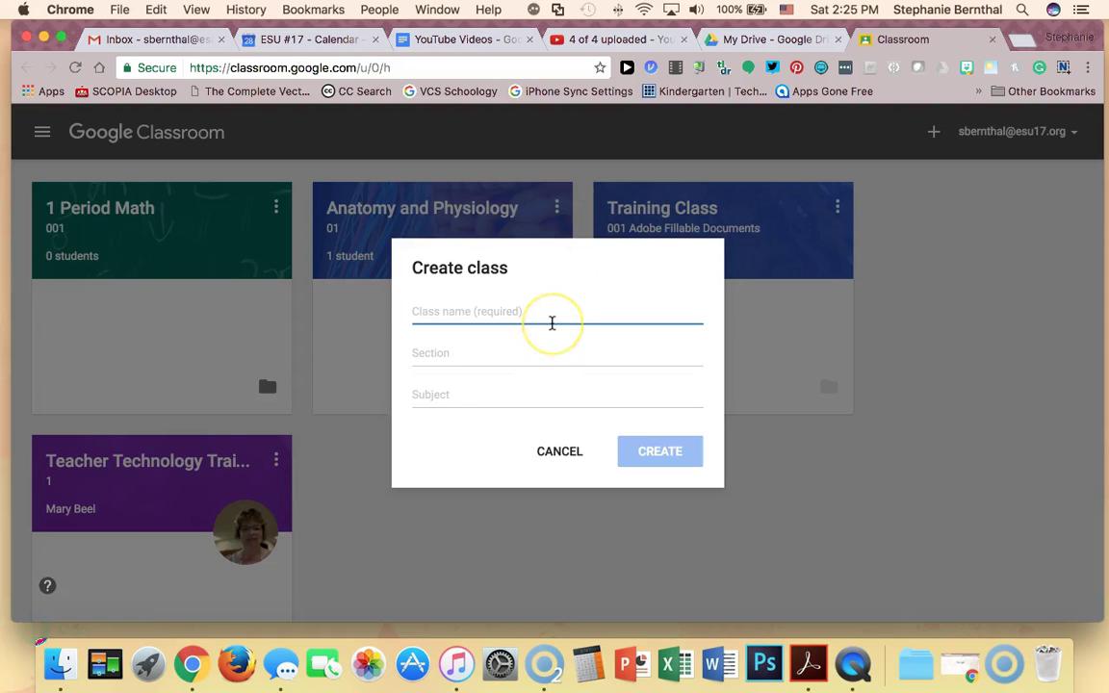
pyautogui.write('YouTube')
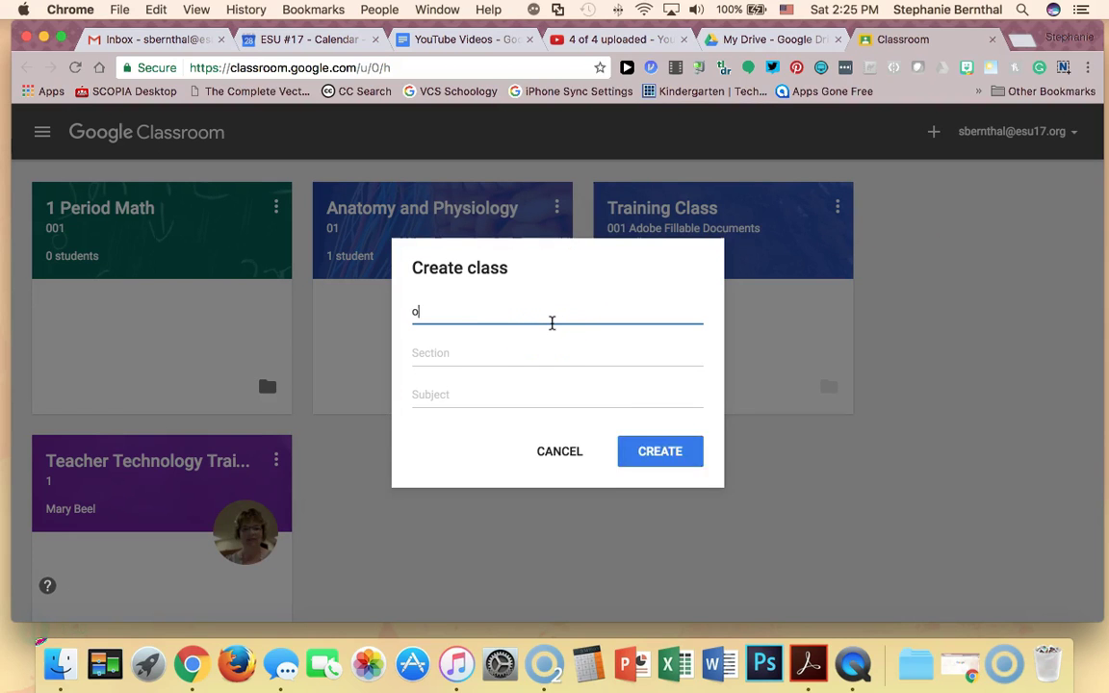
pyautogui.write(' Class')
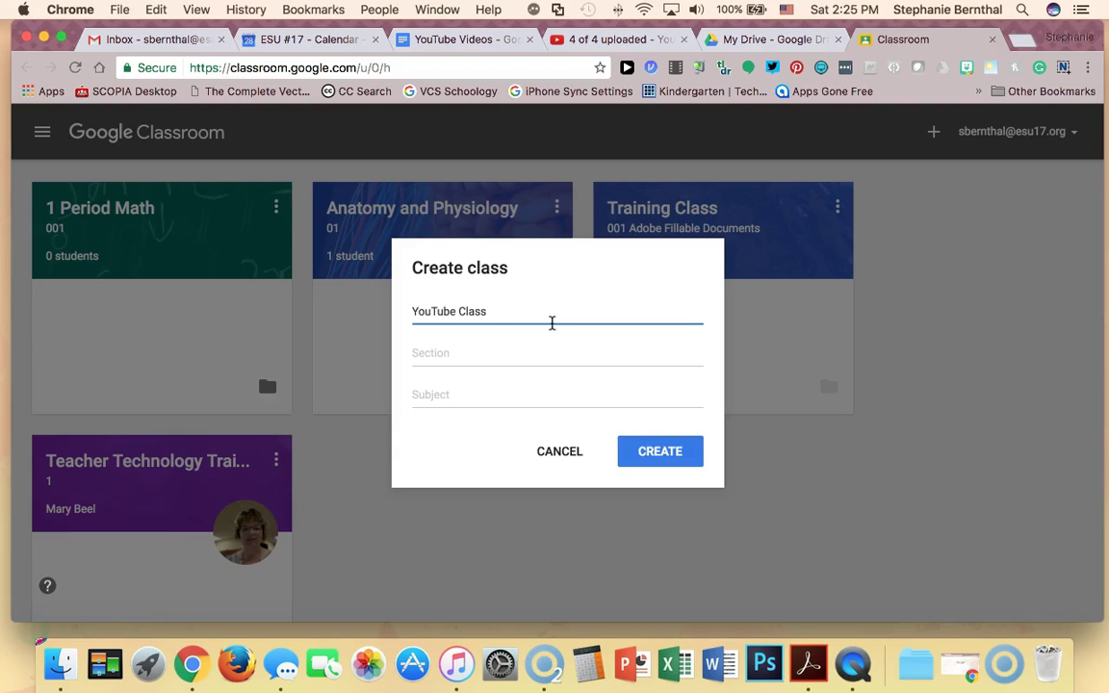
pyautogui.press('Tab')
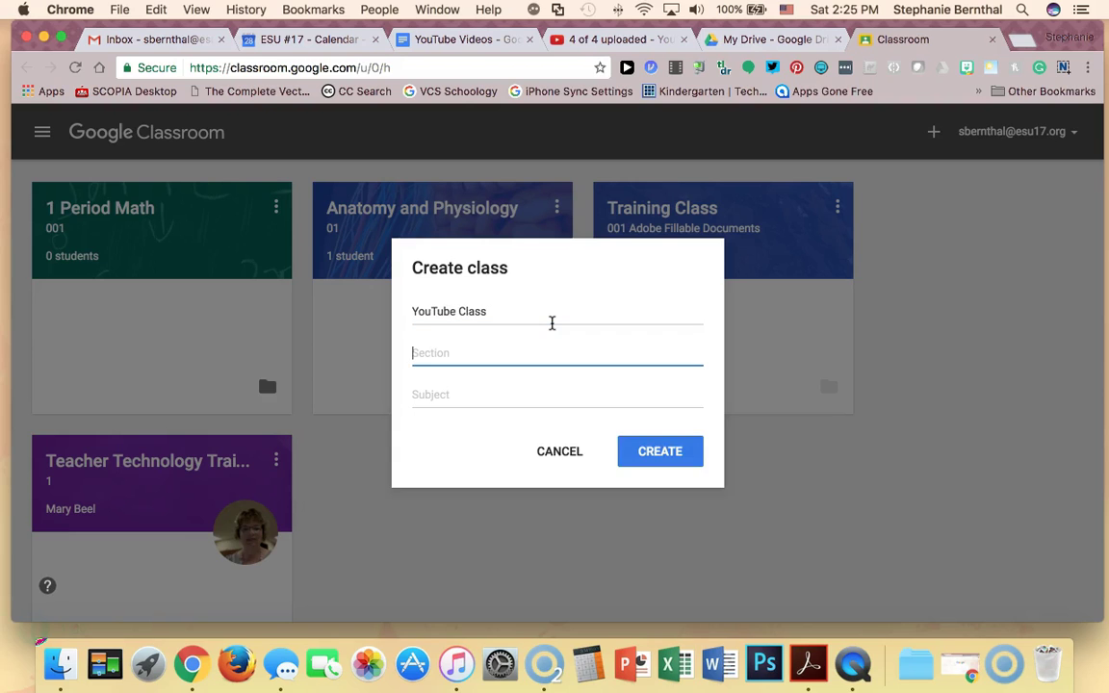
pyautogui.write('001')
pyautogui.press('Tab')
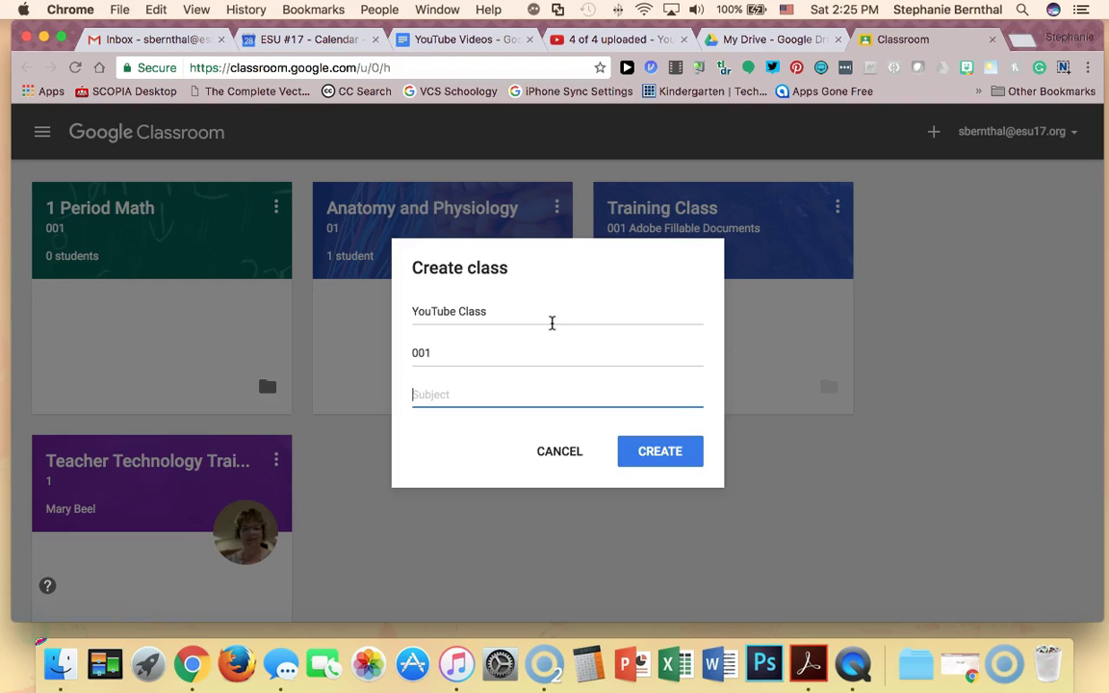
pyautogui.write('Miscellanous')
pyautogui.click(468, 407)
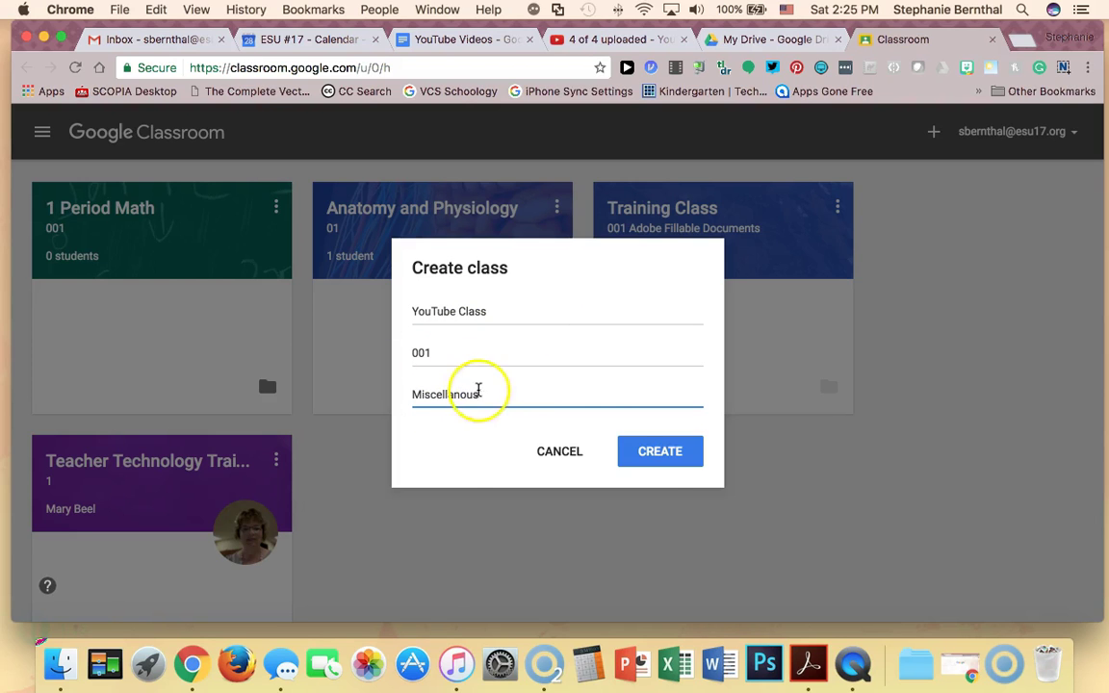
pyautogui.click(667, 452)
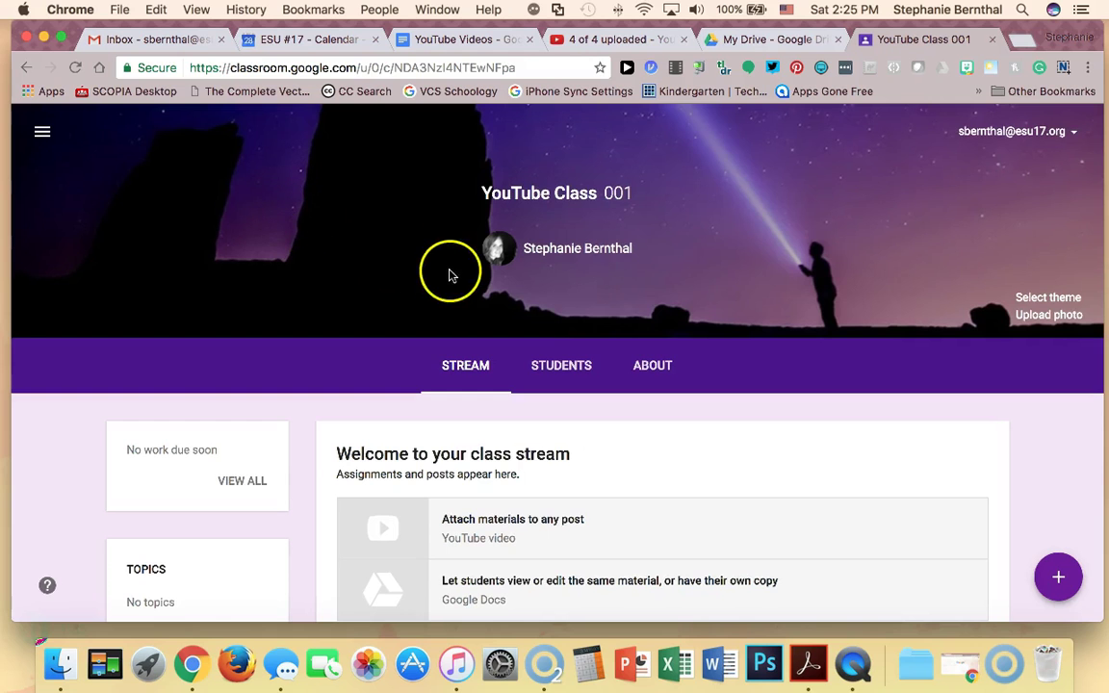
# Step: Apply the brick-road photo from the theme Gallery as YouTube Class 001's class theme
pyautogui.click(1040, 301)
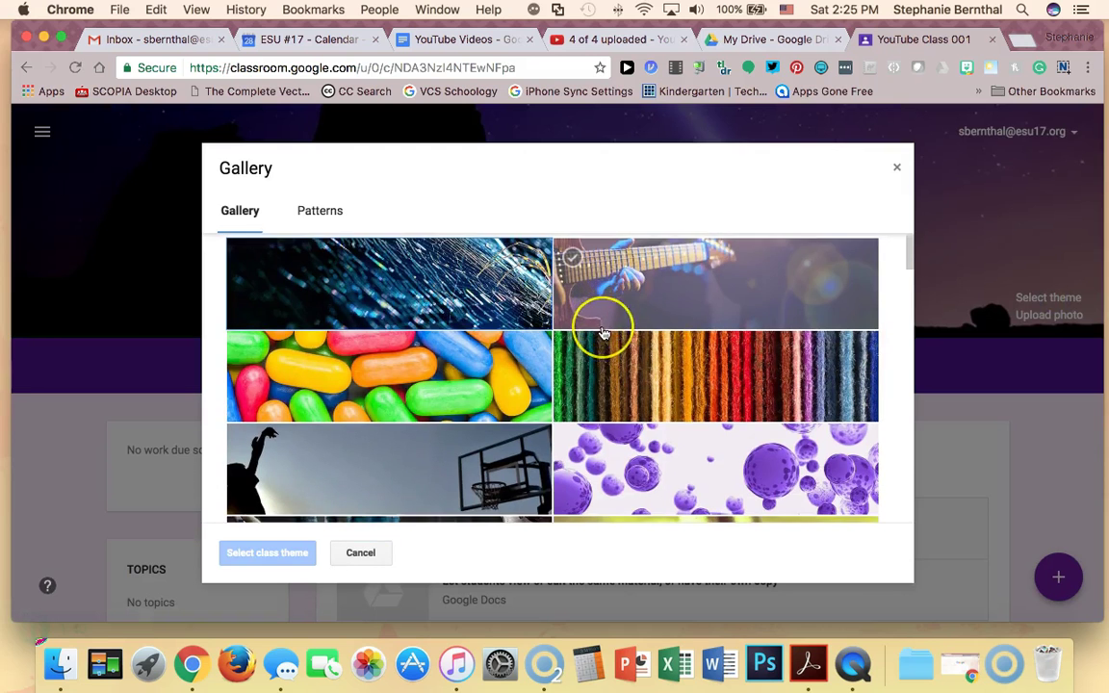
pyautogui.scroll(-5, 605, 317)
pyautogui.scroll(-5, 605, 333)
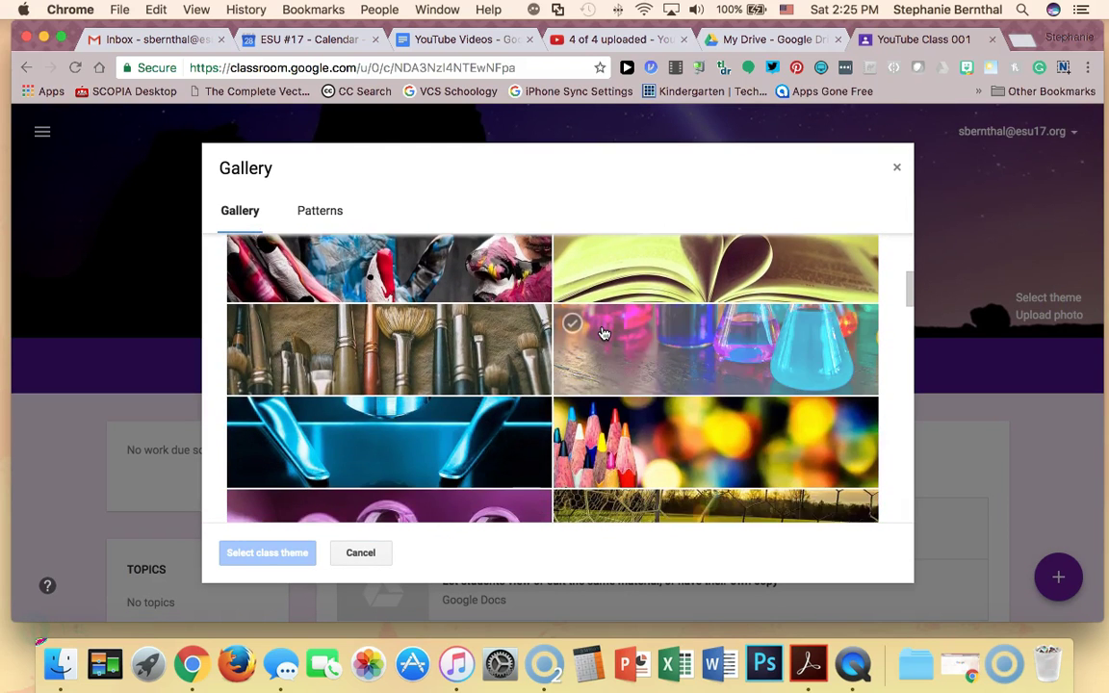
pyautogui.scroll(-5, 603, 333)
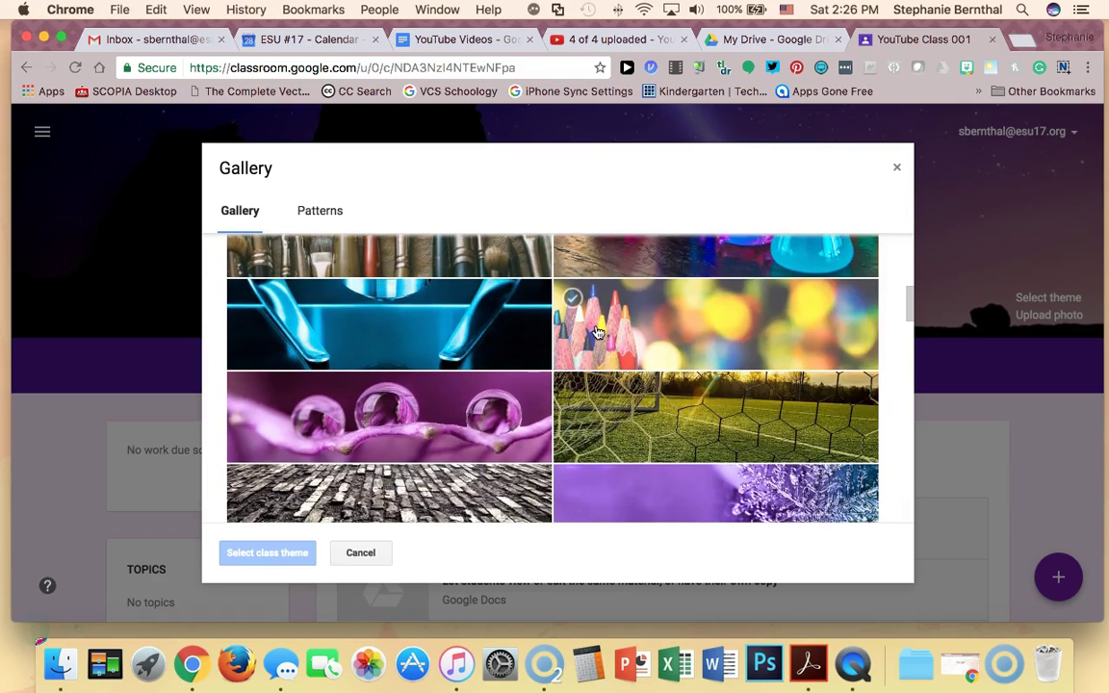
pyautogui.click(371, 339)
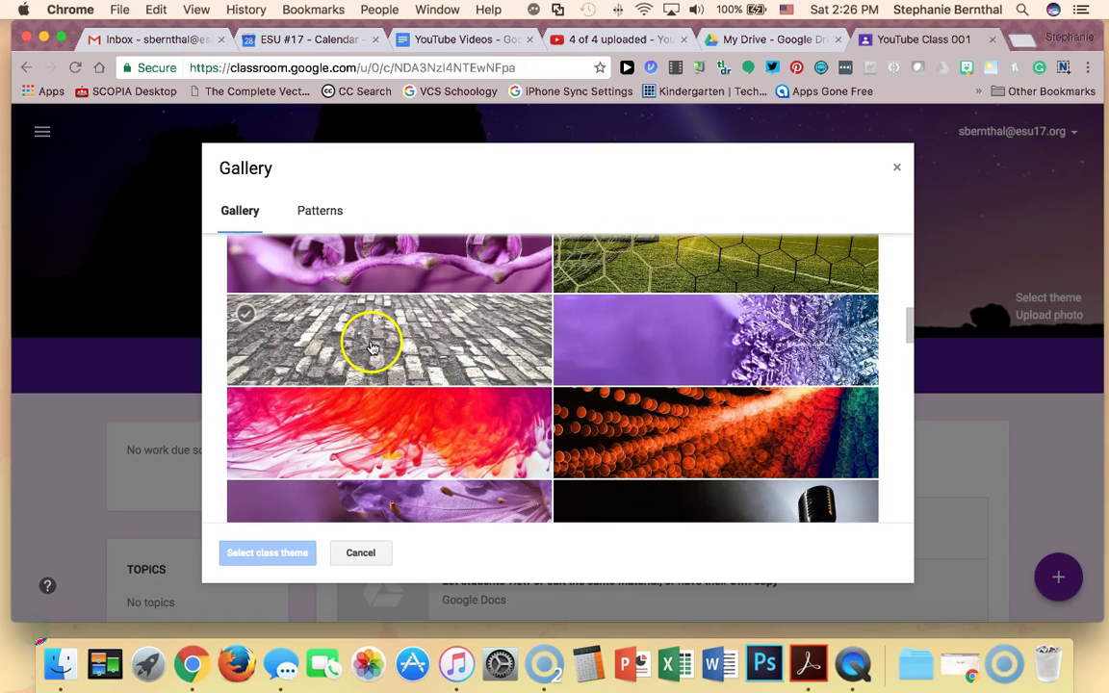
pyautogui.click(262, 552)
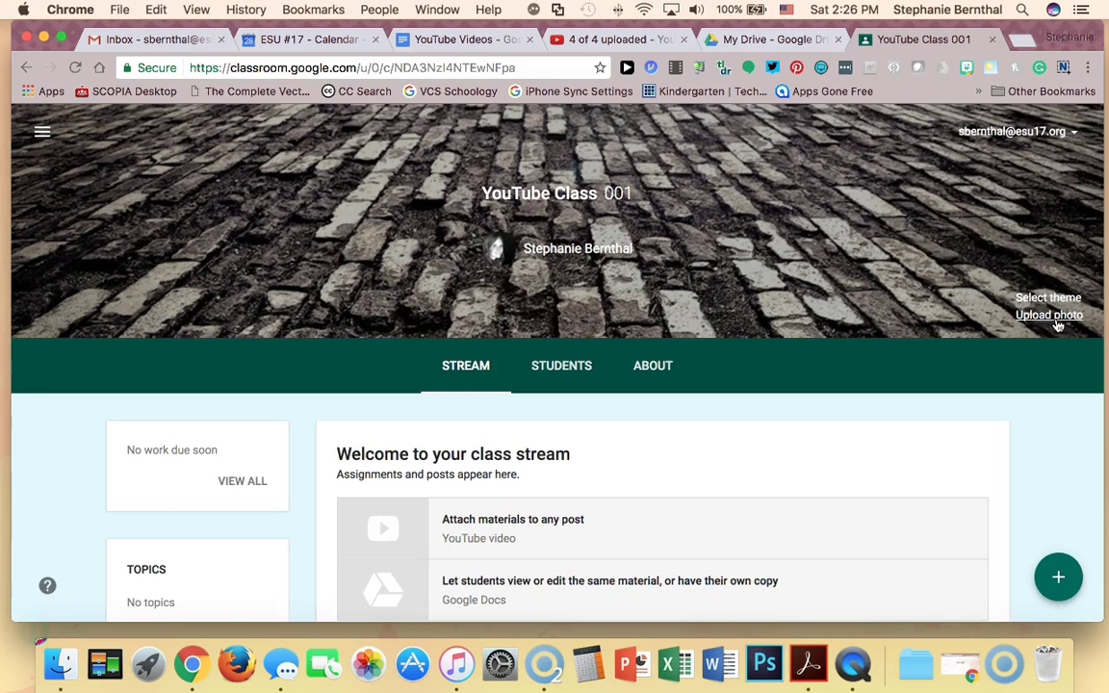
# Step: Show the ABOUT tab of YouTube Class 001 with its name, room and Drive folder
pyautogui.click(1049, 316)
pyautogui.scroll(-4, 886, 327)
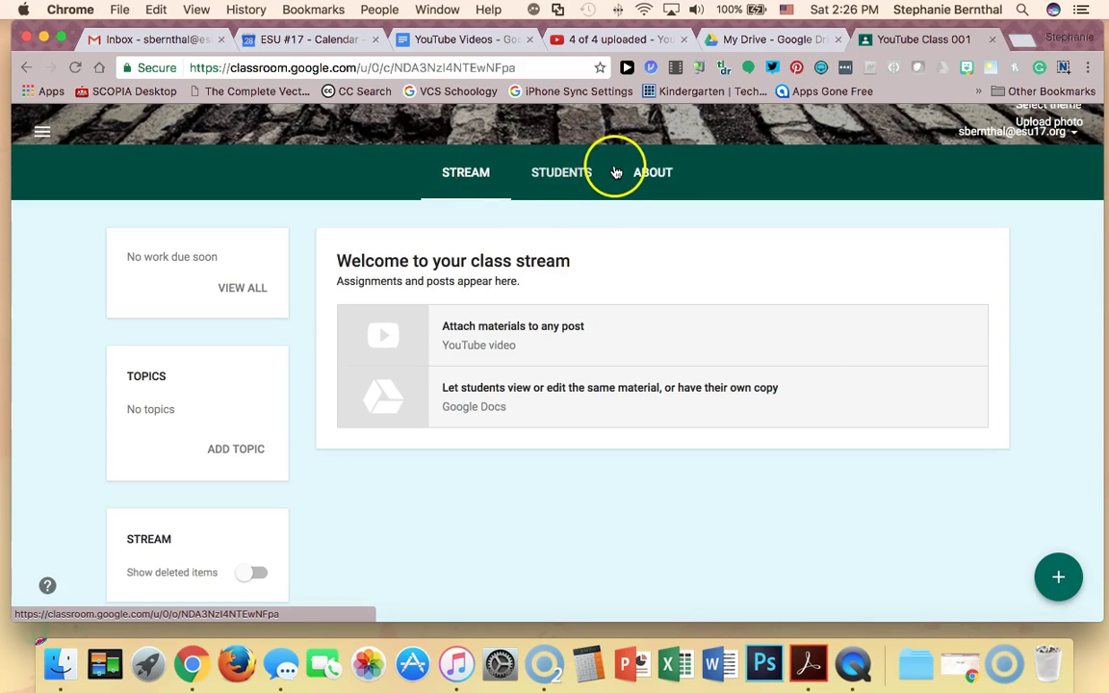
pyautogui.click(653, 175)
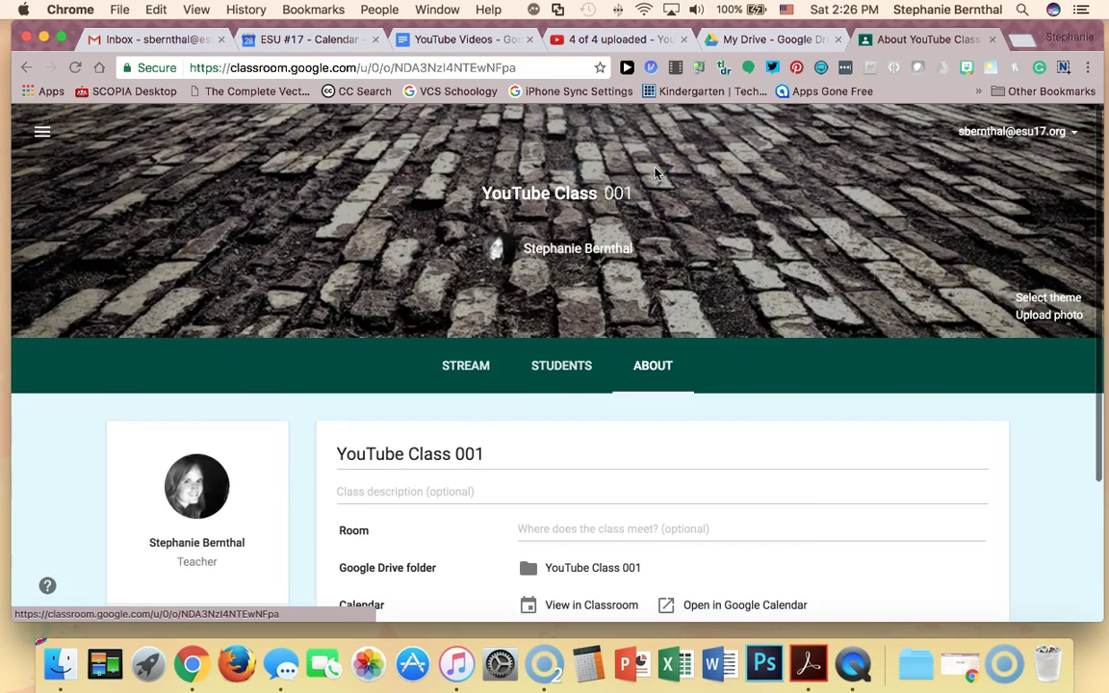
# Step: Review the class description and room entries on the About page
pyautogui.scroll(-3, 548, 341)
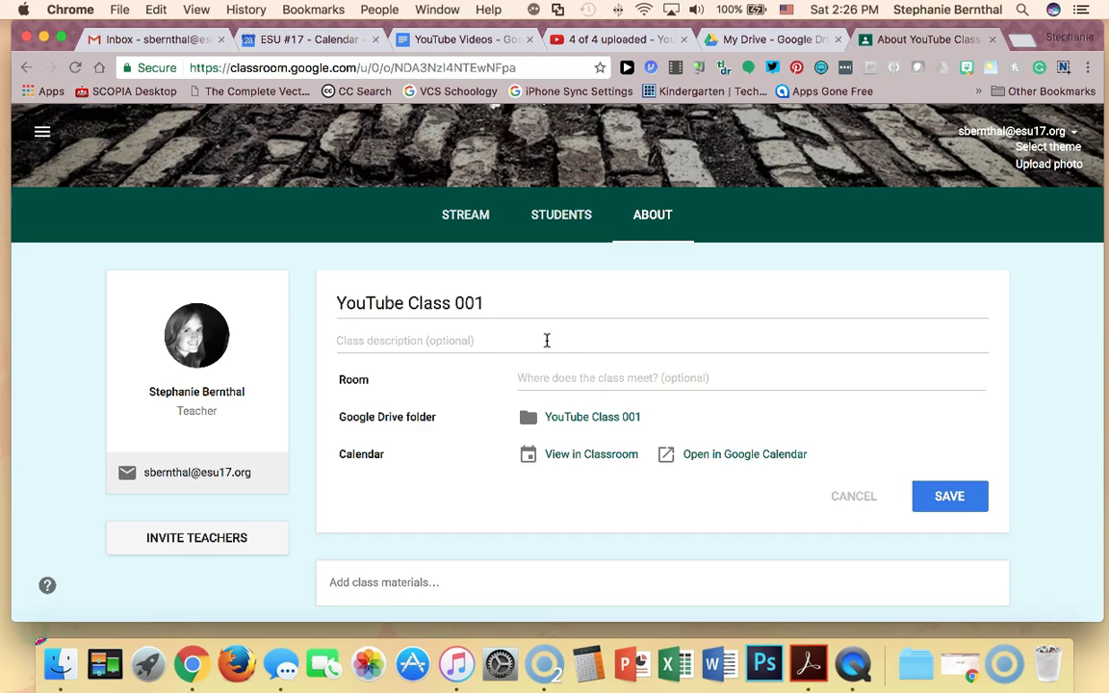
pyautogui.click(438, 342)
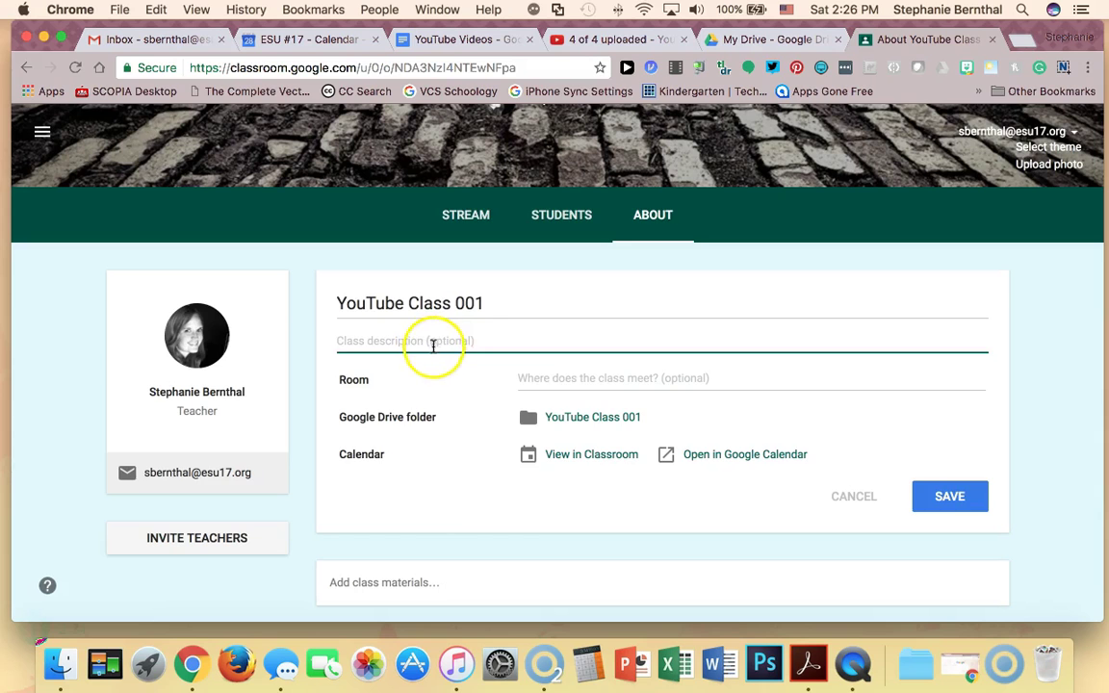
pyautogui.click(562, 378)
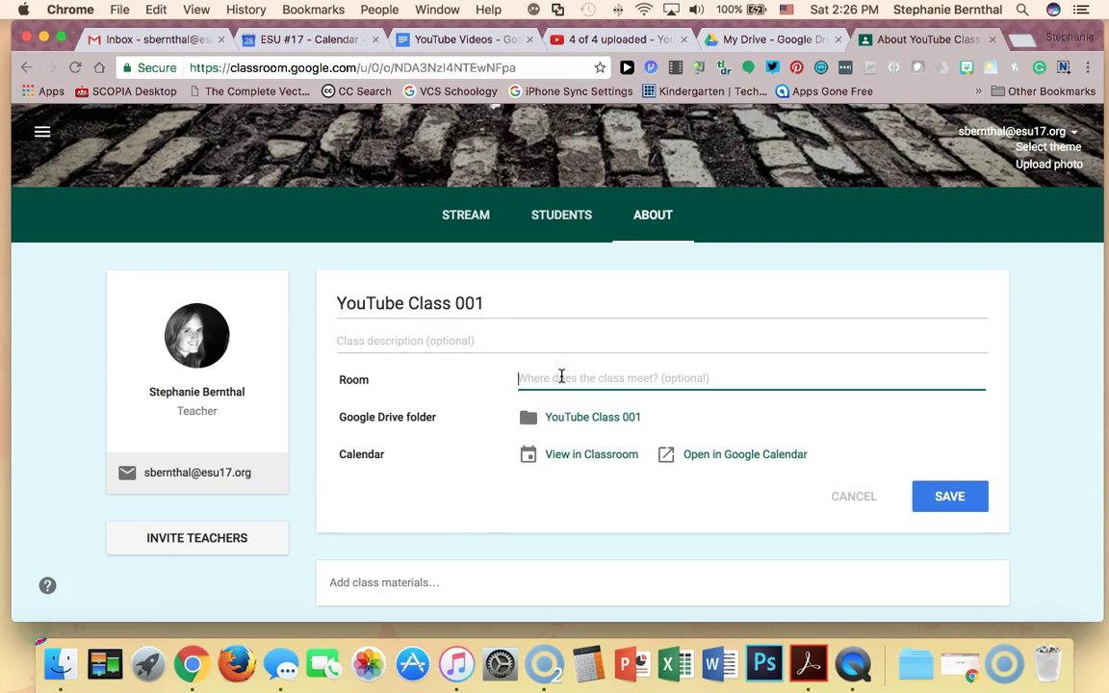
pyautogui.scroll(-1, 539, 378)
pyautogui.click(364, 383)
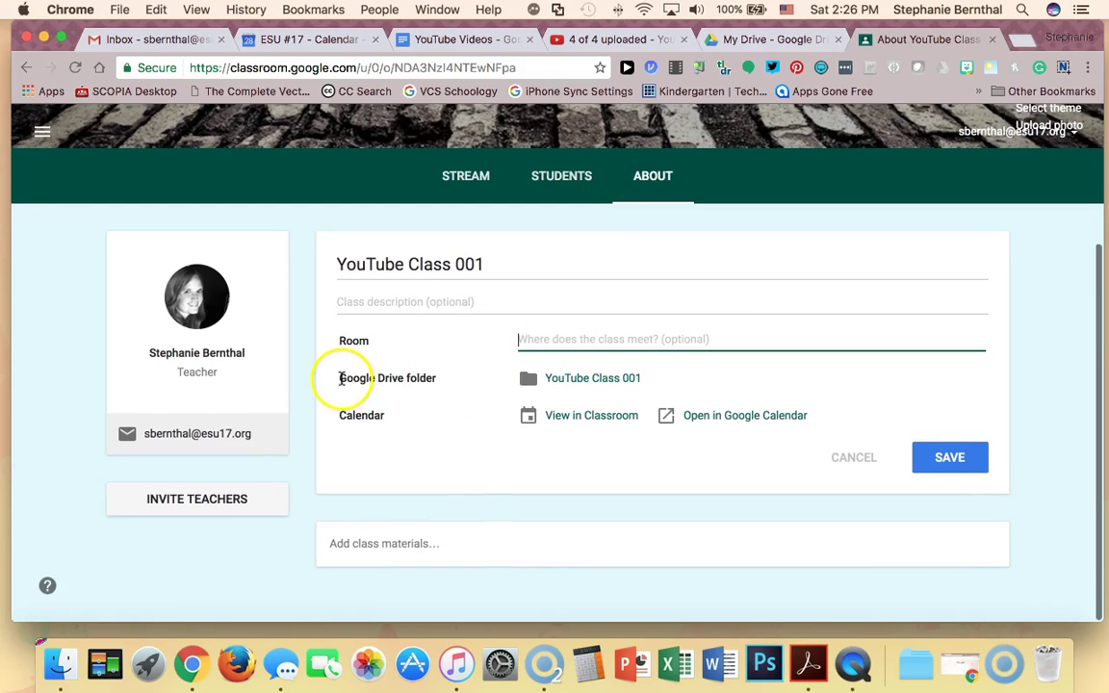
# Step: Highlight the Drive folder and Calendar entries, then start a blank class-materials post
pyautogui.moveTo(341, 378); pyautogui.dragTo(438, 377)
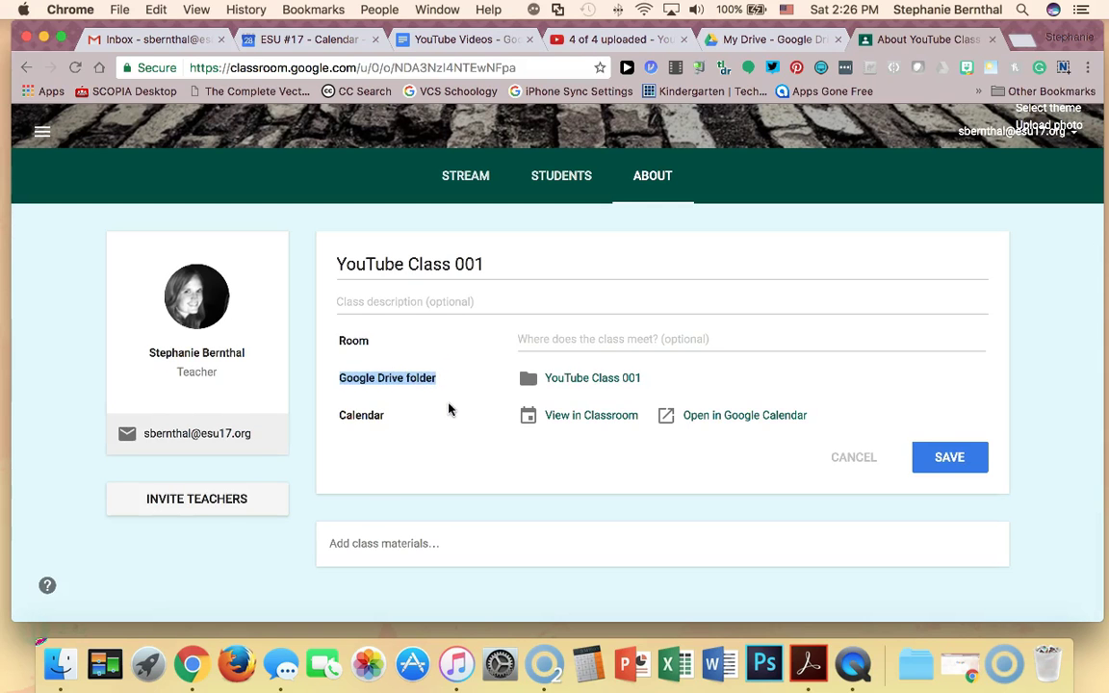
pyautogui.click(445, 405)
pyautogui.moveTo(339, 416); pyautogui.dragTo(382, 416)
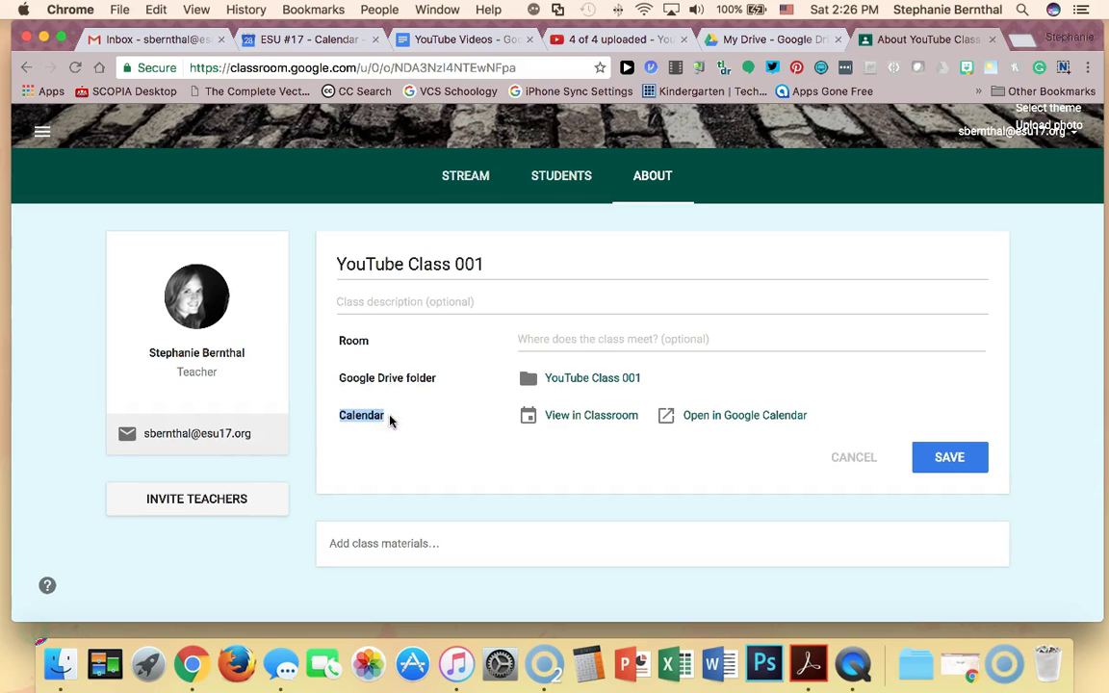
pyautogui.click(377, 420)
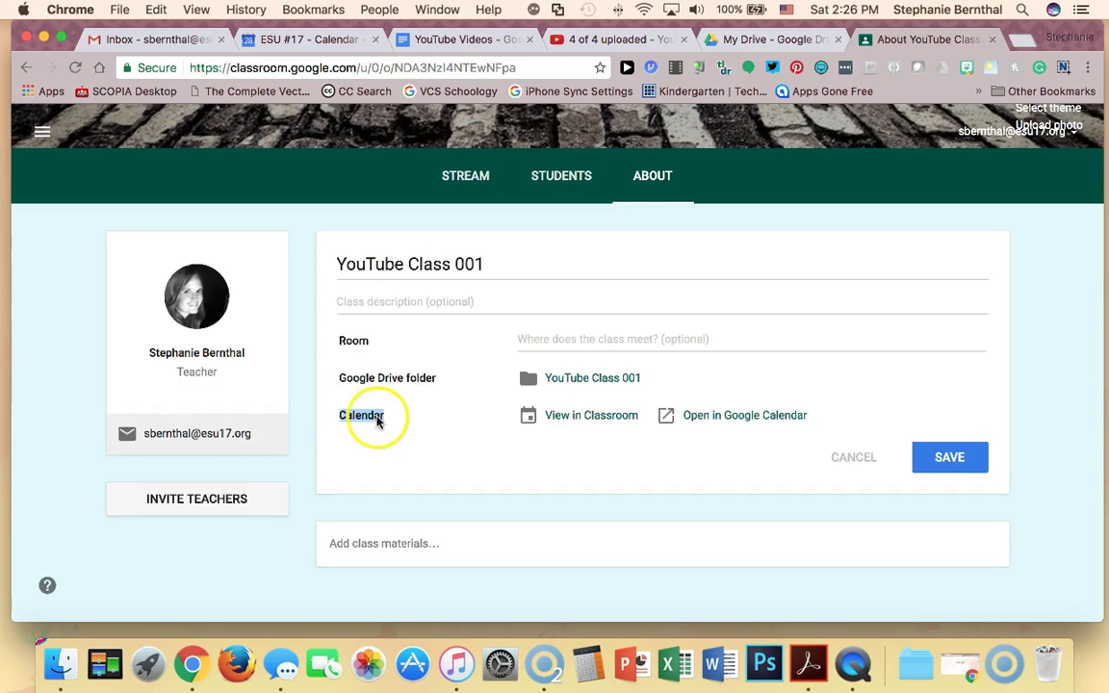
pyautogui.click(767, 424)
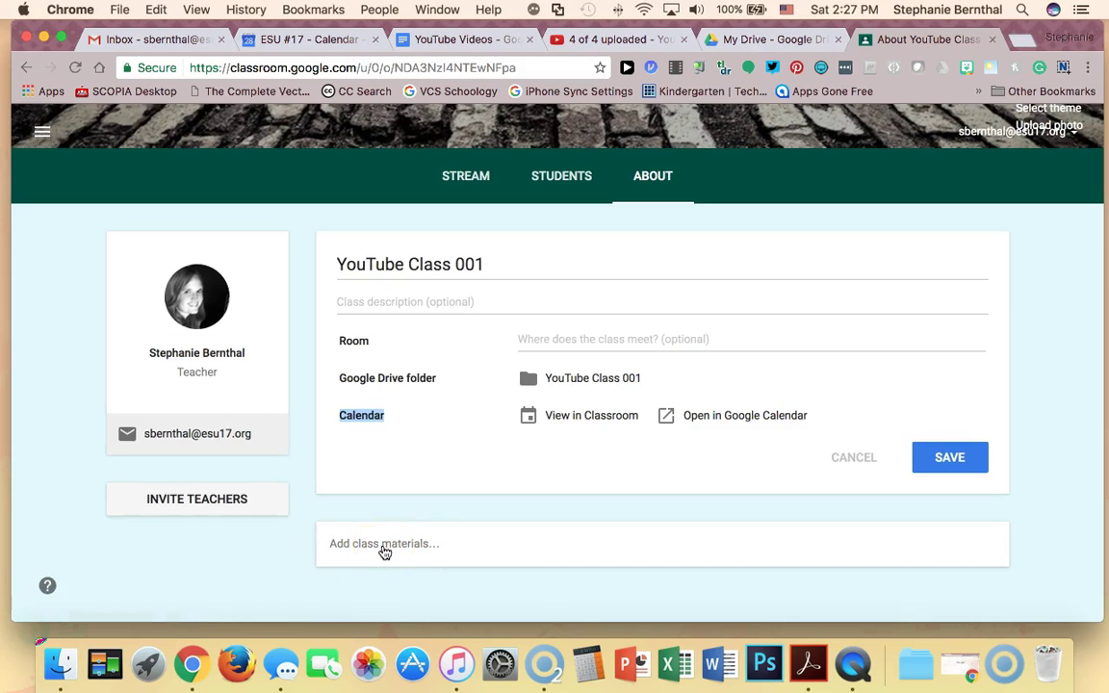
pyautogui.click(385, 553)
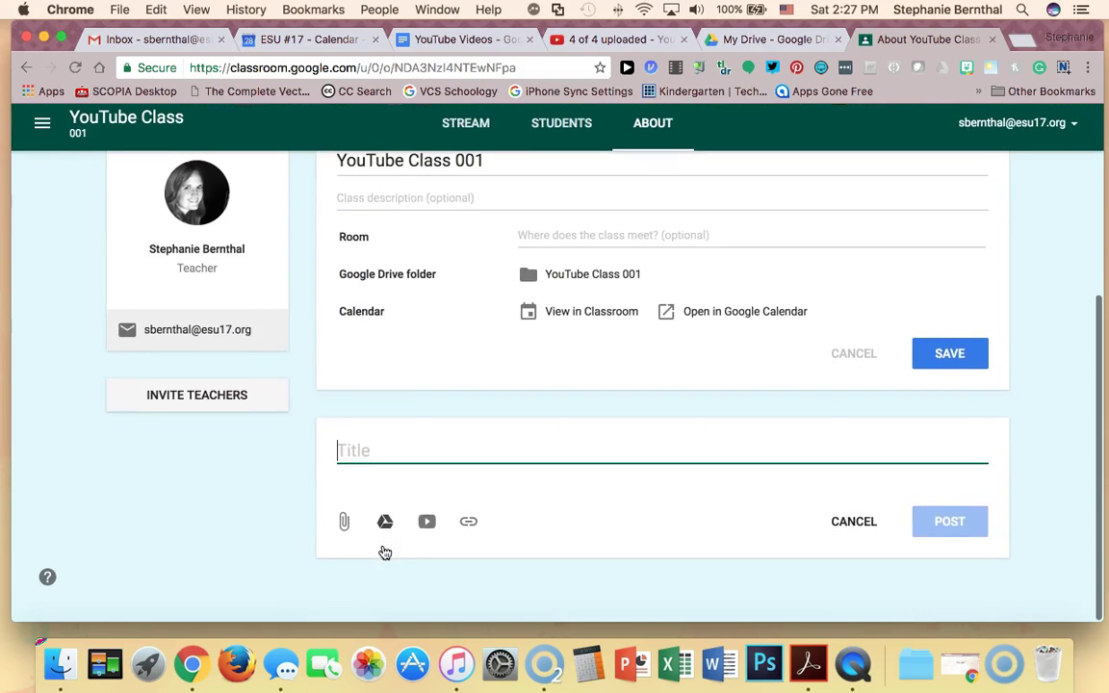
pyautogui.click(349, 535)
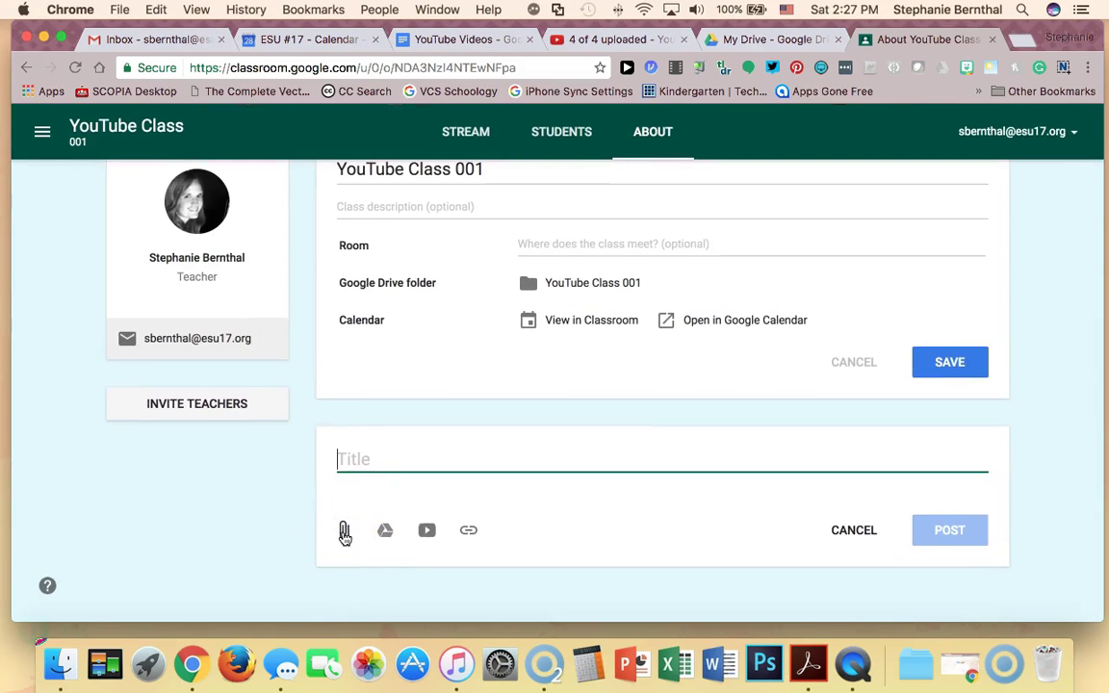
pyautogui.click(377, 541)
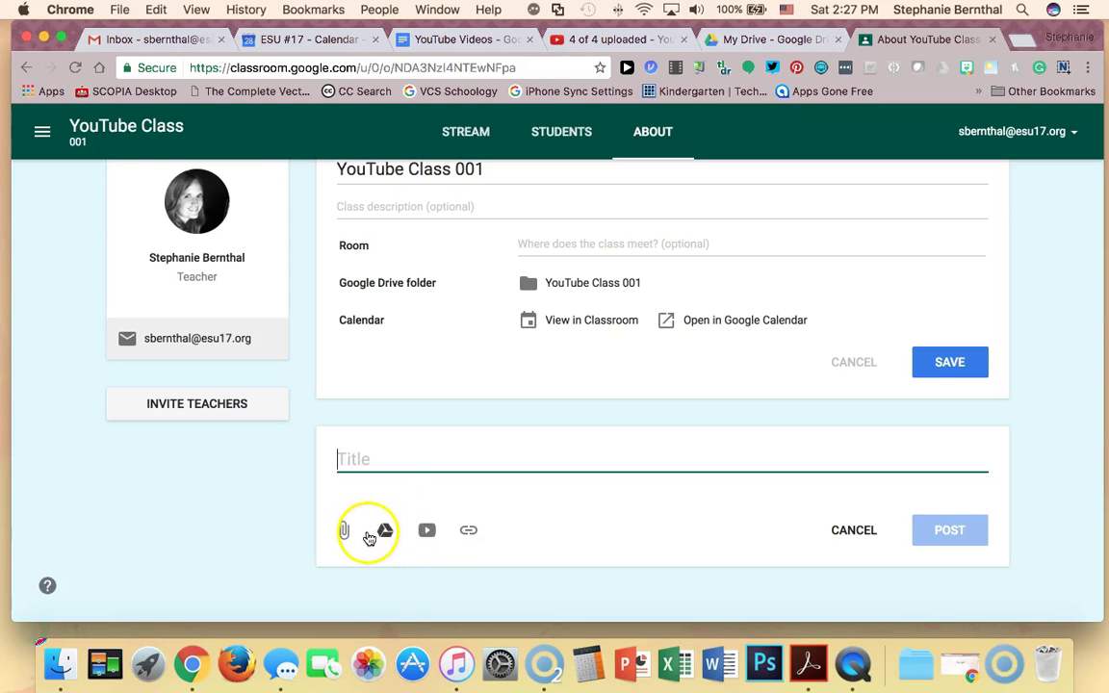
pyautogui.click(424, 536)
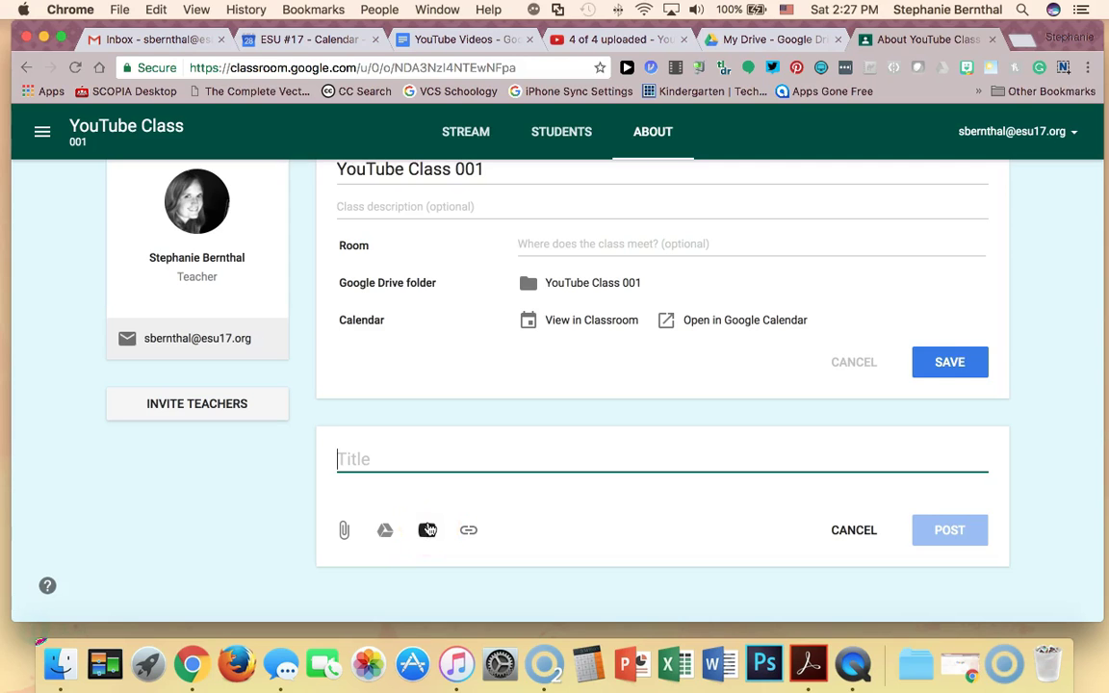
pyautogui.click(472, 534)
pyautogui.scroll(3, 471, 531)
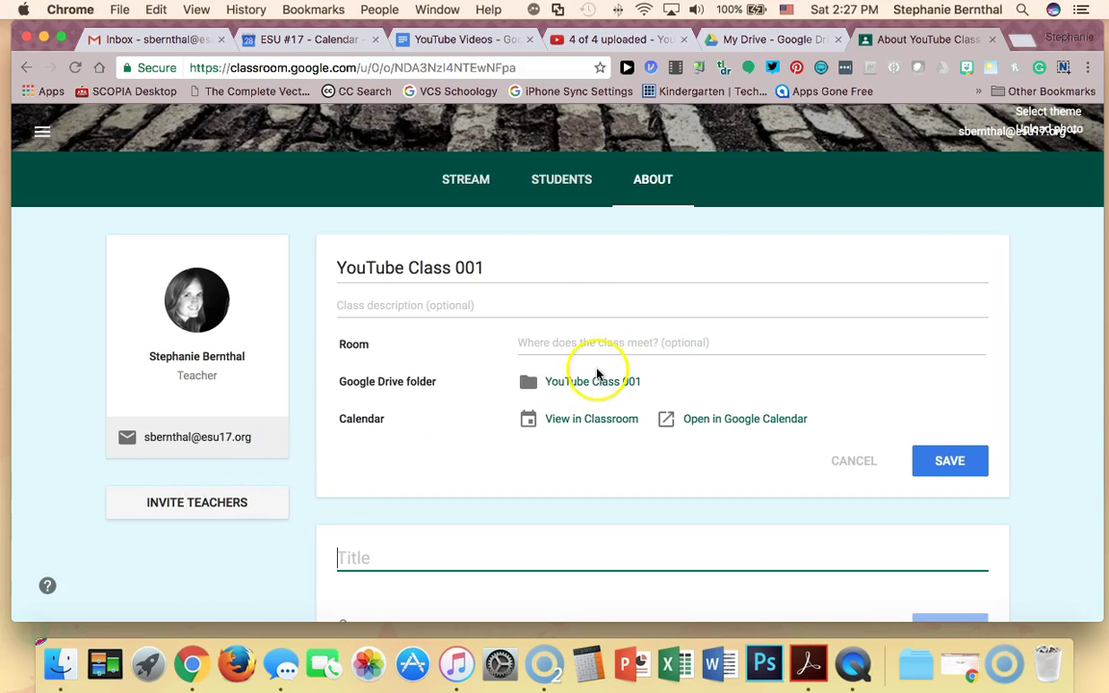
pyautogui.click(561, 178)
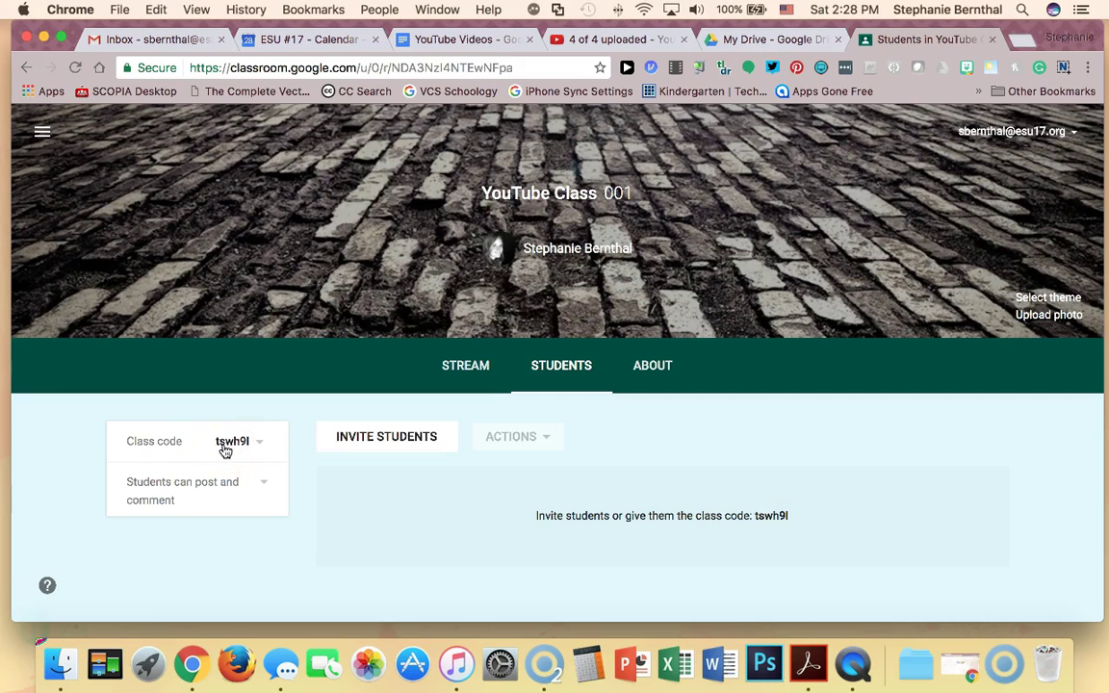
# Step: Return to the My Drive tab and show the Google apps list down to Classroom
pyautogui.click(741, 39)
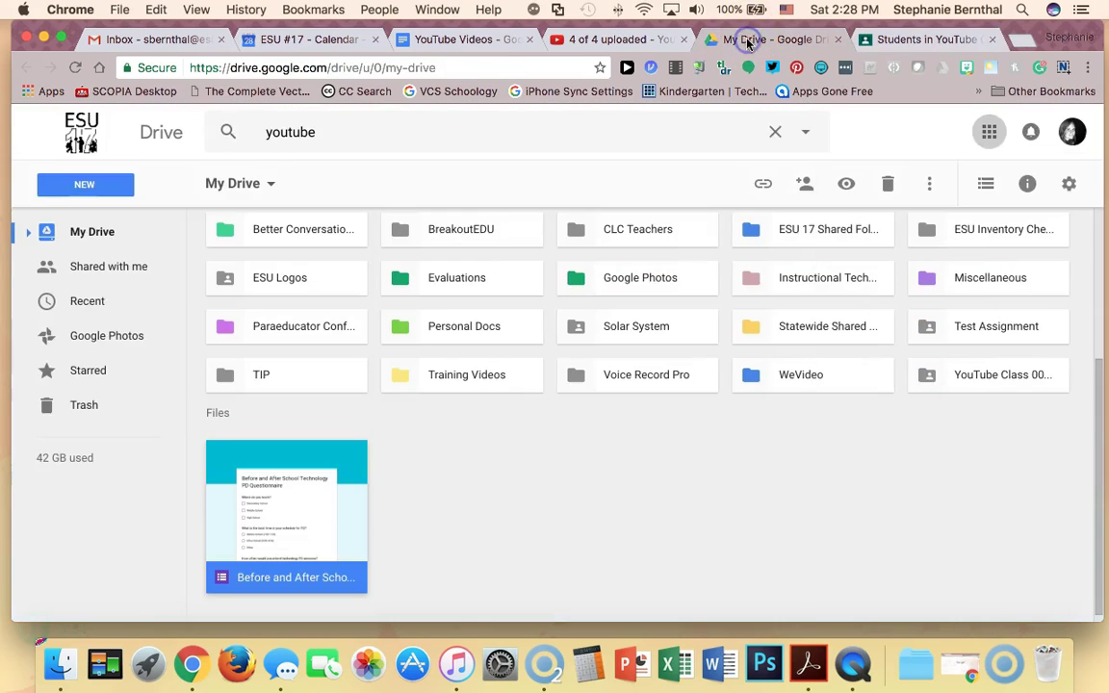
pyautogui.click(989, 132)
pyautogui.scroll(-8, 968, 385)
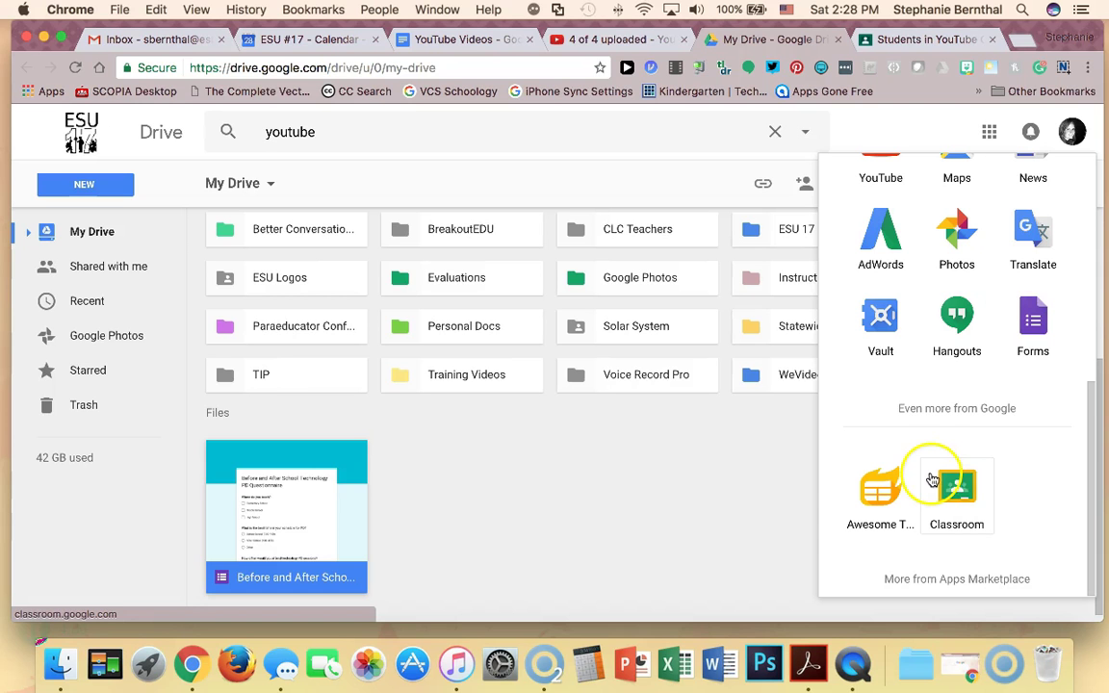
# Step: Open the student invite list, browse the ESU Staff contacts, and close it without inviting anyone
pyautogui.click(929, 39)
pyautogui.scroll(-1, 563, 441)
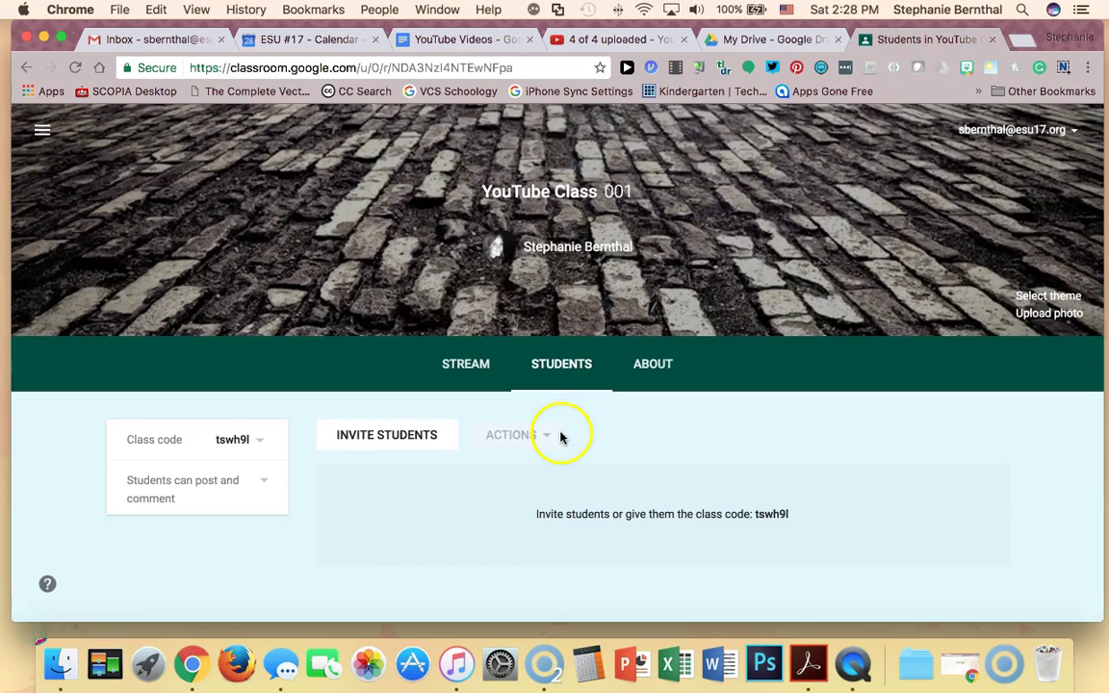
pyautogui.scroll(1, 559, 438)
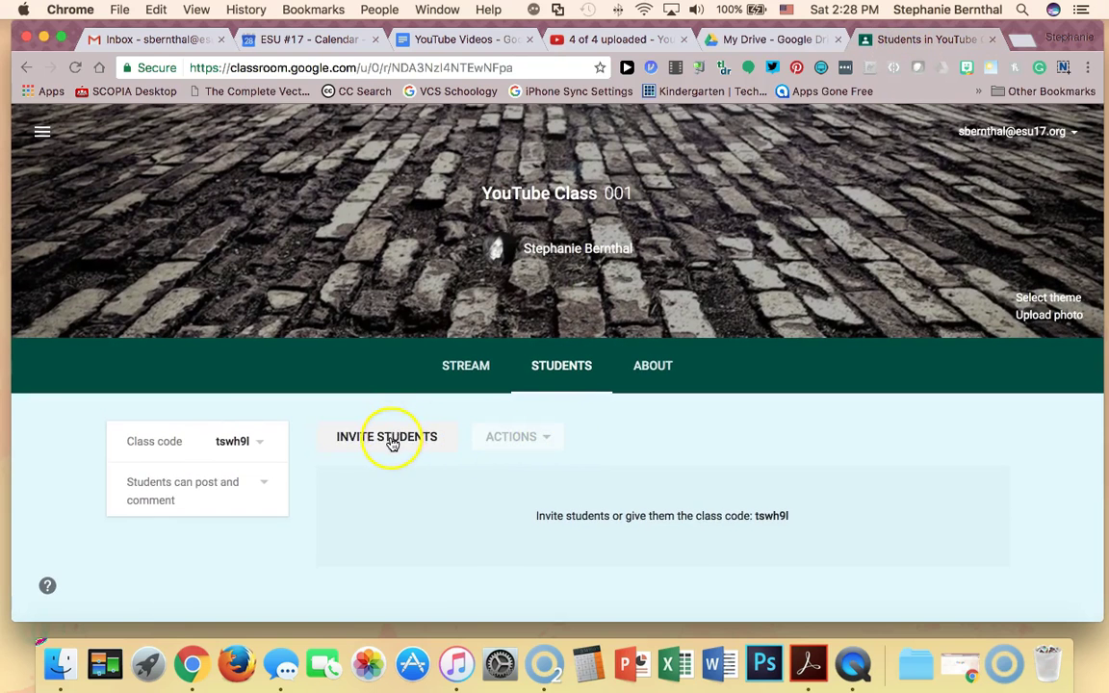
pyautogui.click(391, 439)
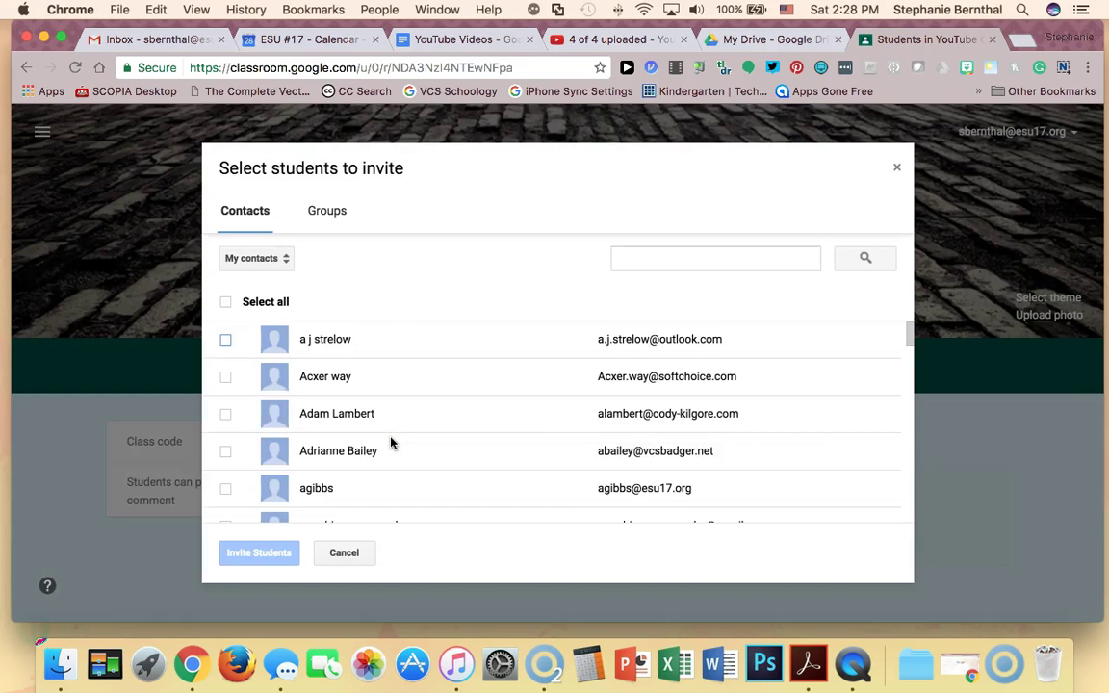
pyautogui.click(254, 258)
pyautogui.click(279, 288)
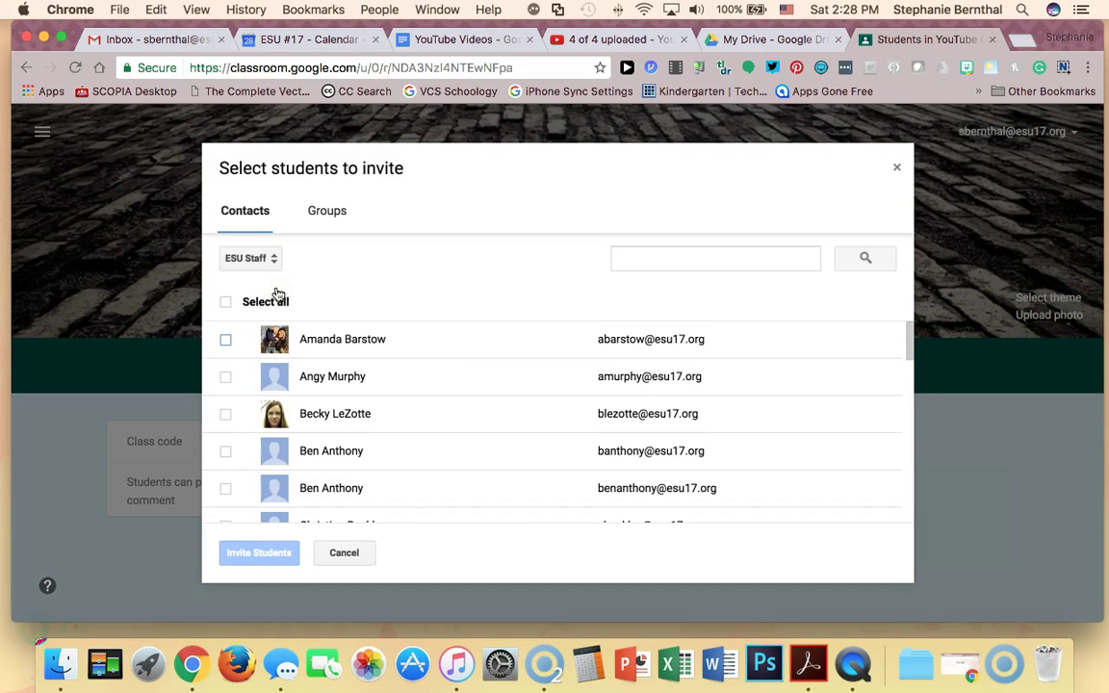
pyautogui.scroll(-2, 447, 401)
pyautogui.scroll(-15, 448, 402)
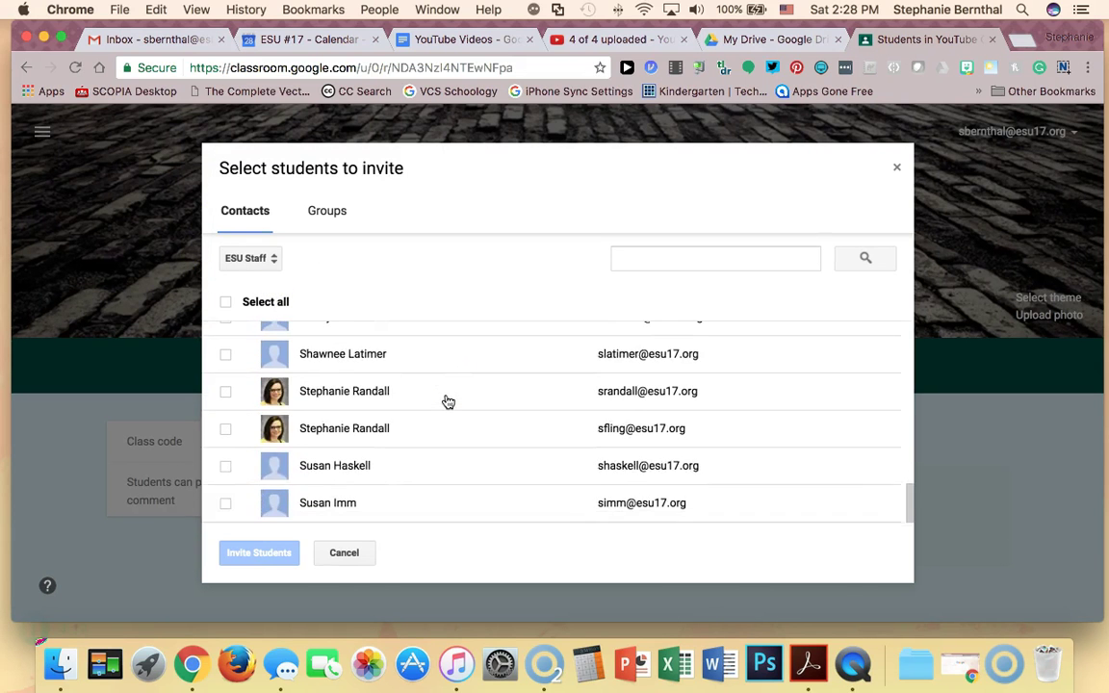
pyautogui.scroll(20, 446, 400)
pyautogui.click(897, 167)
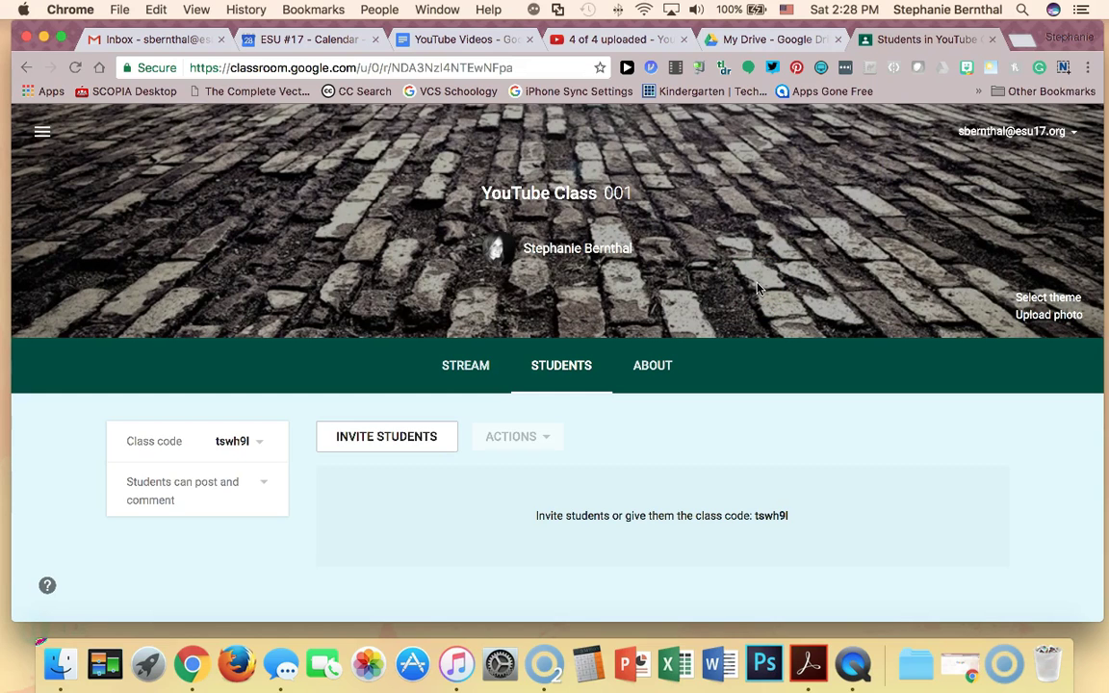
# Step: Show the STREAM tab and scroll through the empty 'Welcome to your class stream' page
pyautogui.click(481, 372)
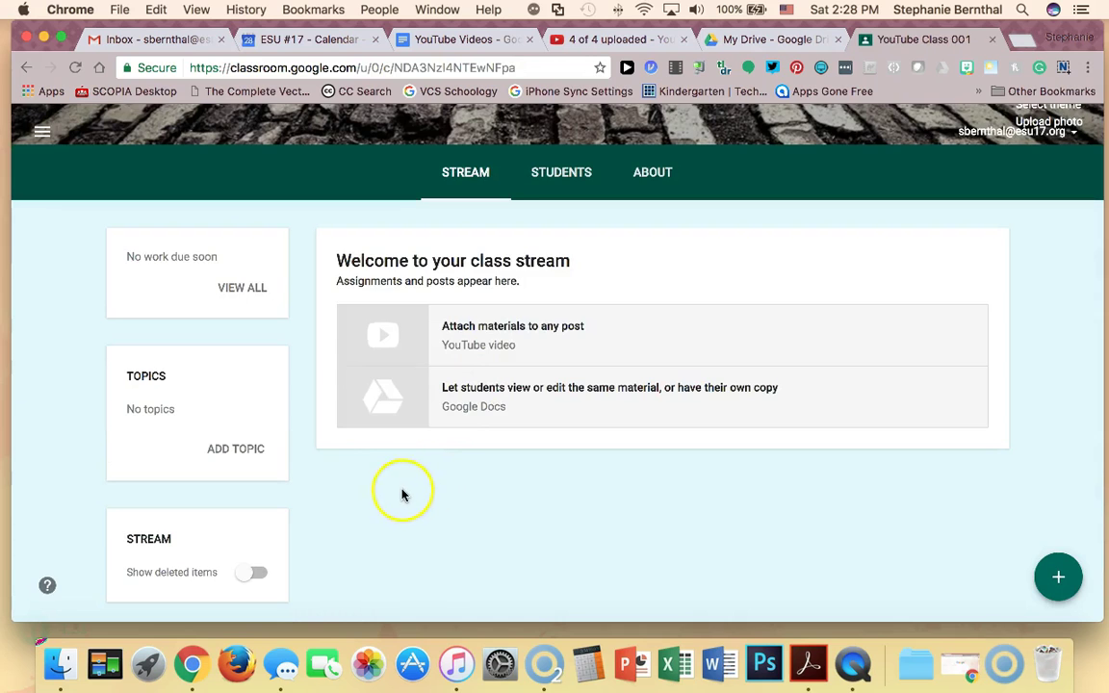
pyautogui.scroll(-1, 400, 497)
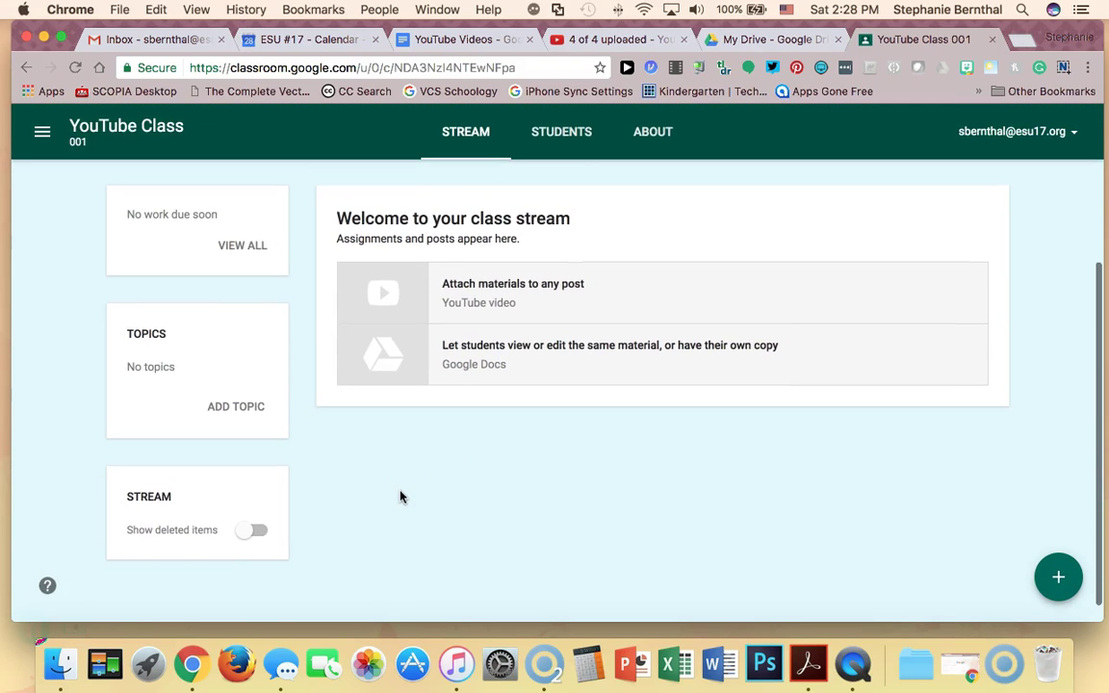
pyautogui.scroll(-1, 402, 497)
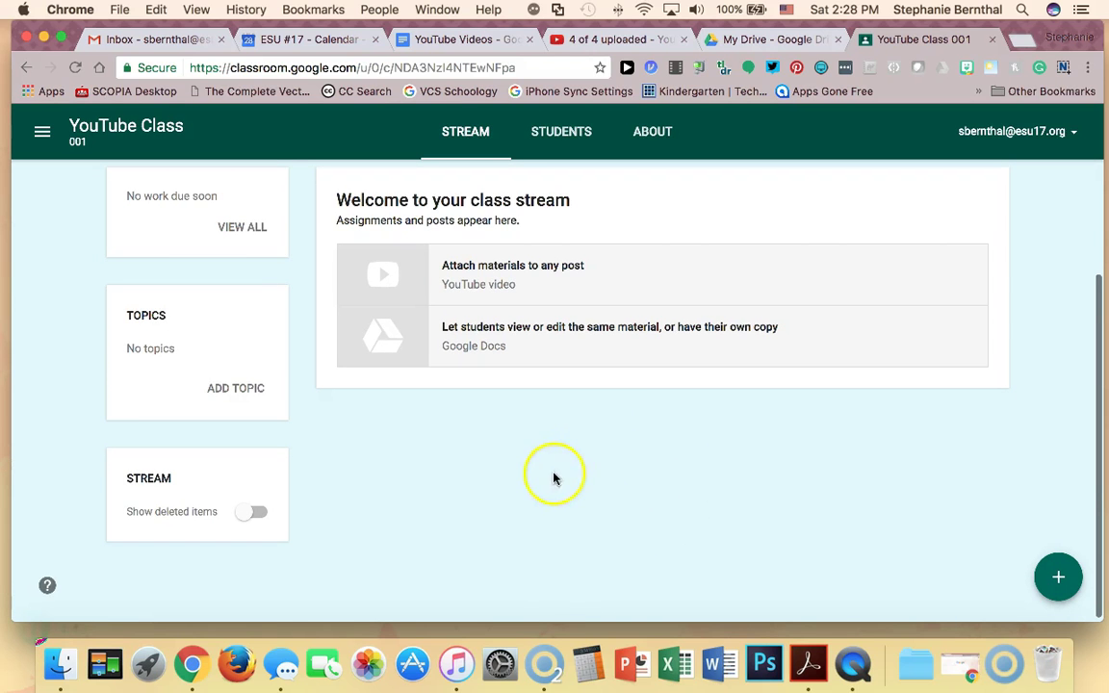
pyautogui.scroll(5, 566, 571)
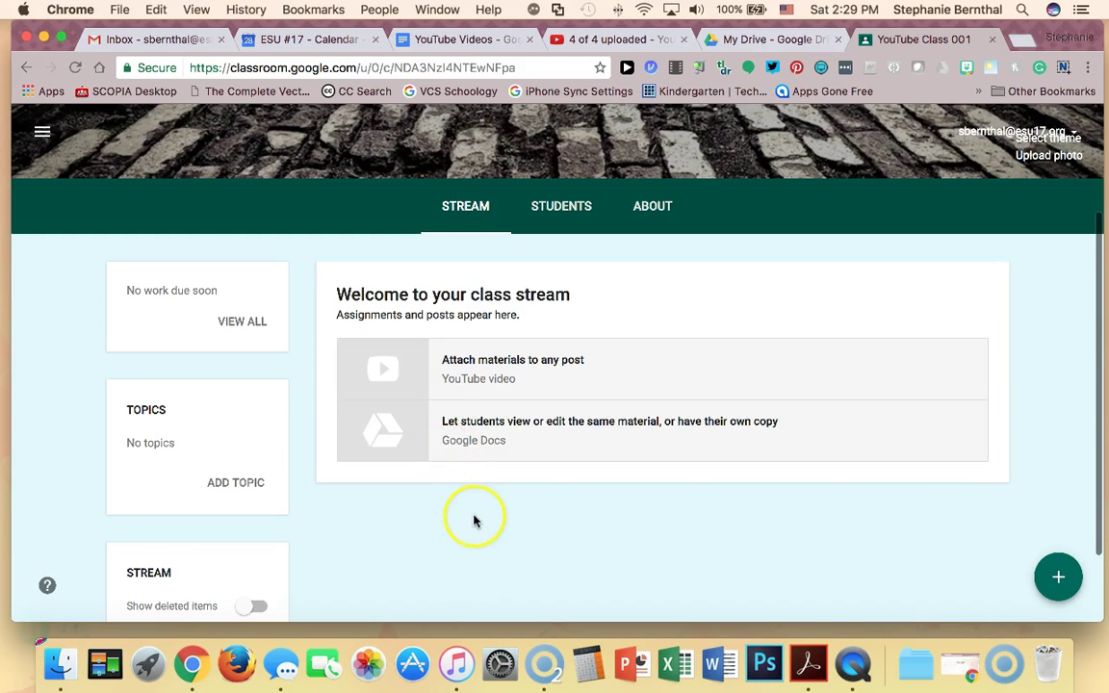
pyautogui.scroll(-1, 475, 517)
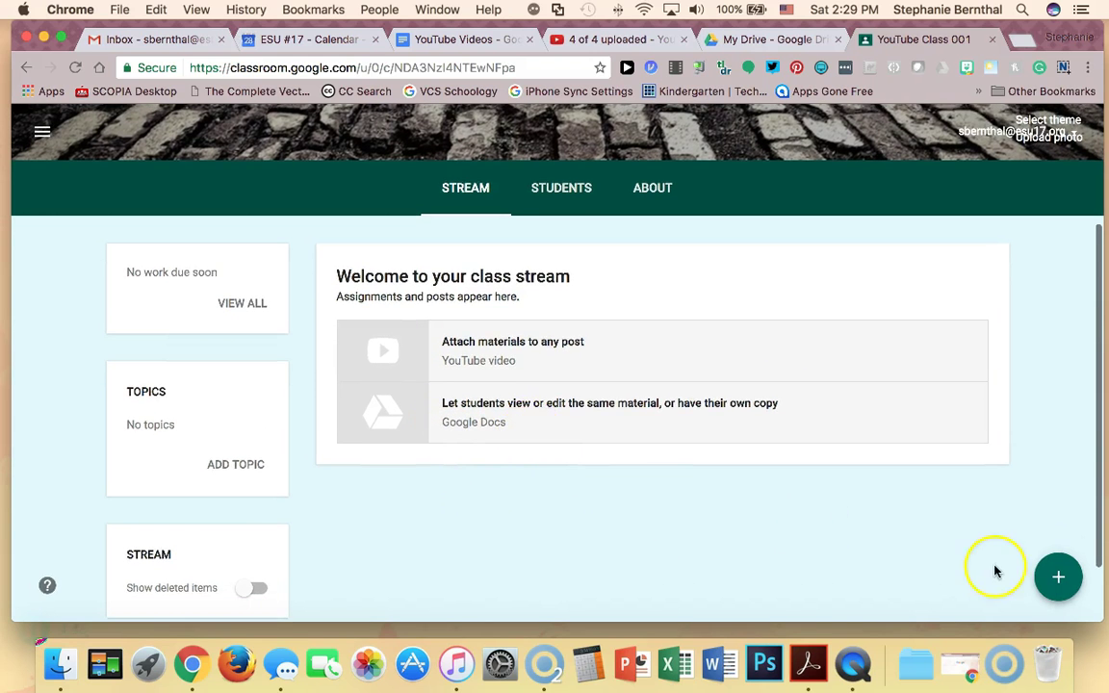
pyautogui.moveTo(1058, 575)
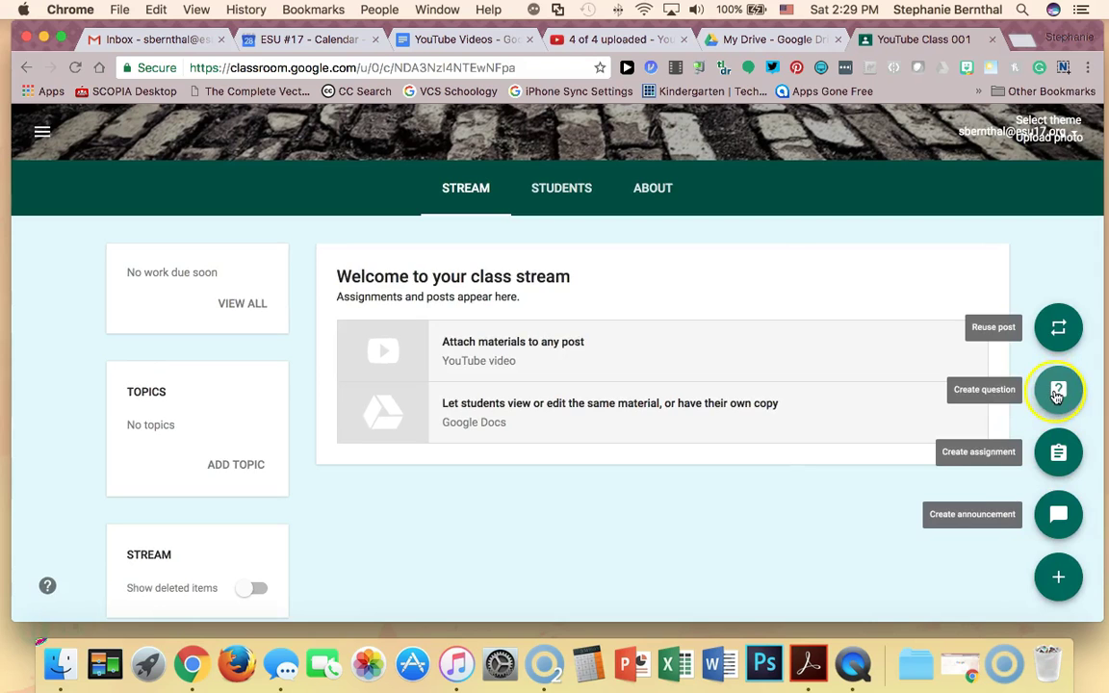
pyautogui.click(1057, 319)
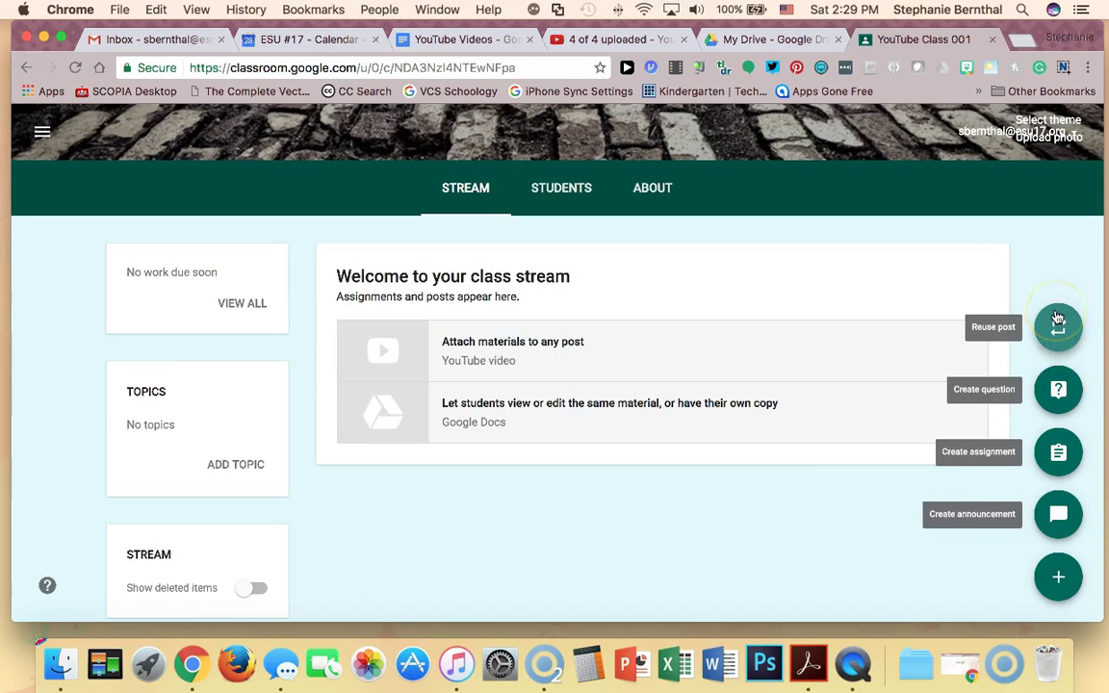
pyautogui.click(619, 497)
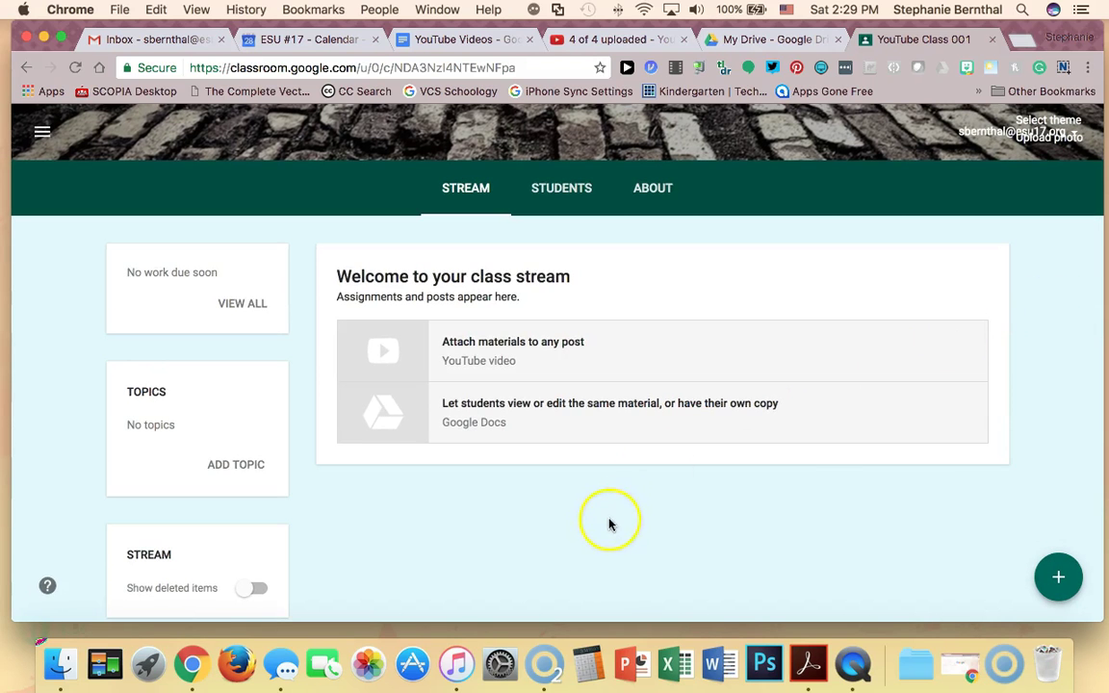
pyautogui.scroll(-2, 610, 519)
pyautogui.scroll(1, 608, 528)
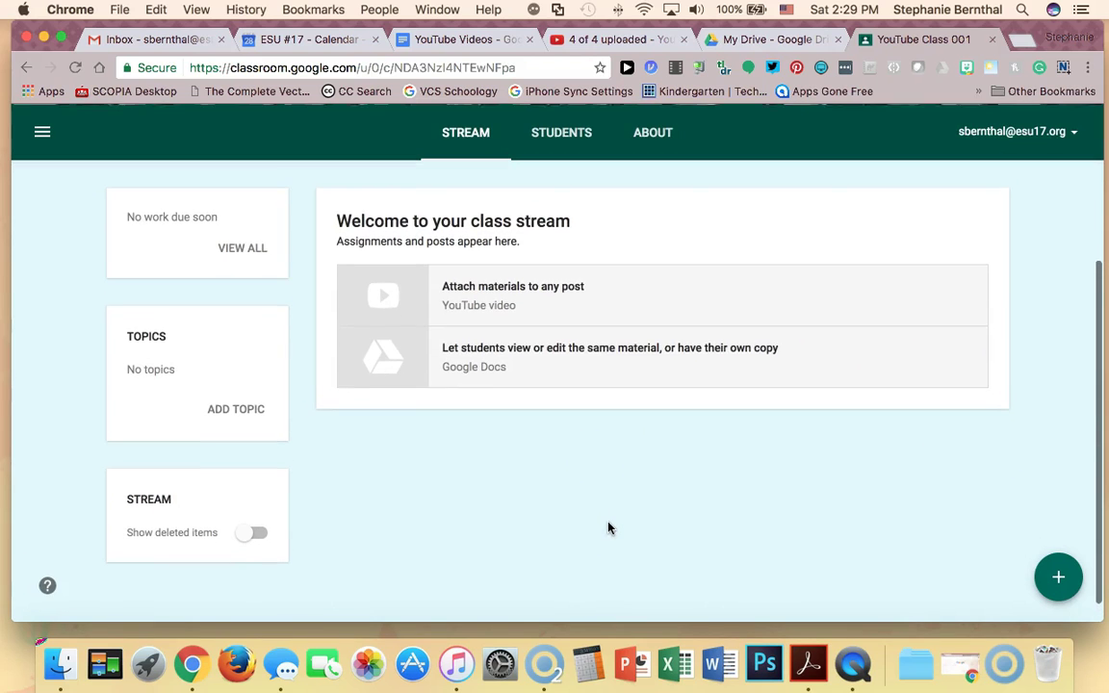
pyautogui.scroll(1, 612, 523)
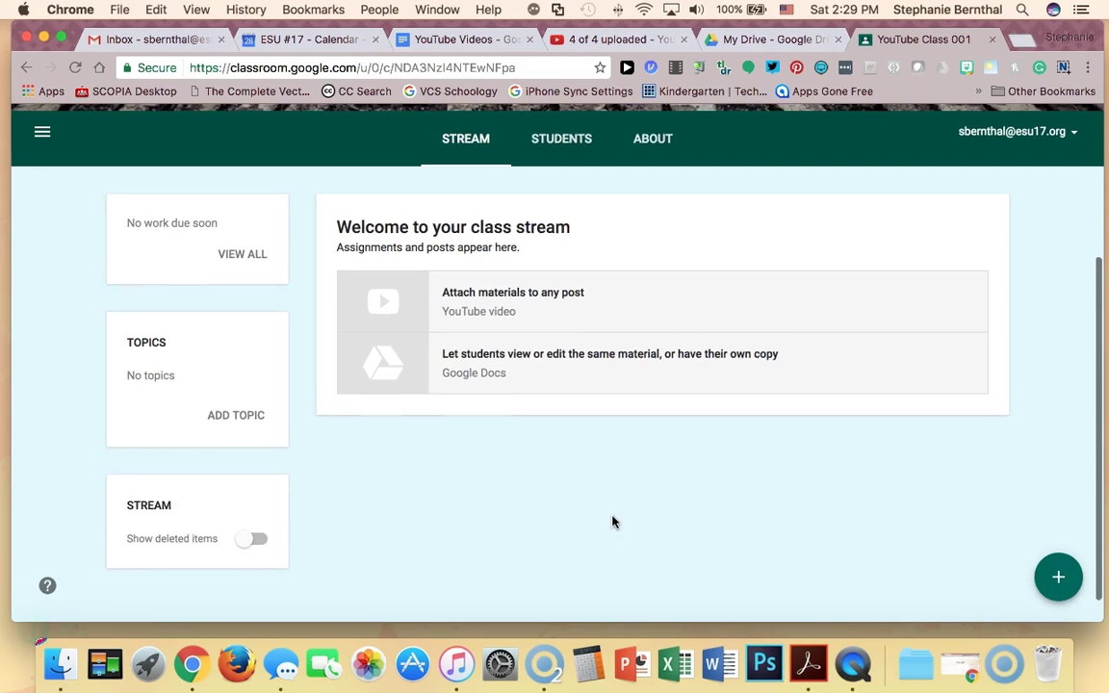